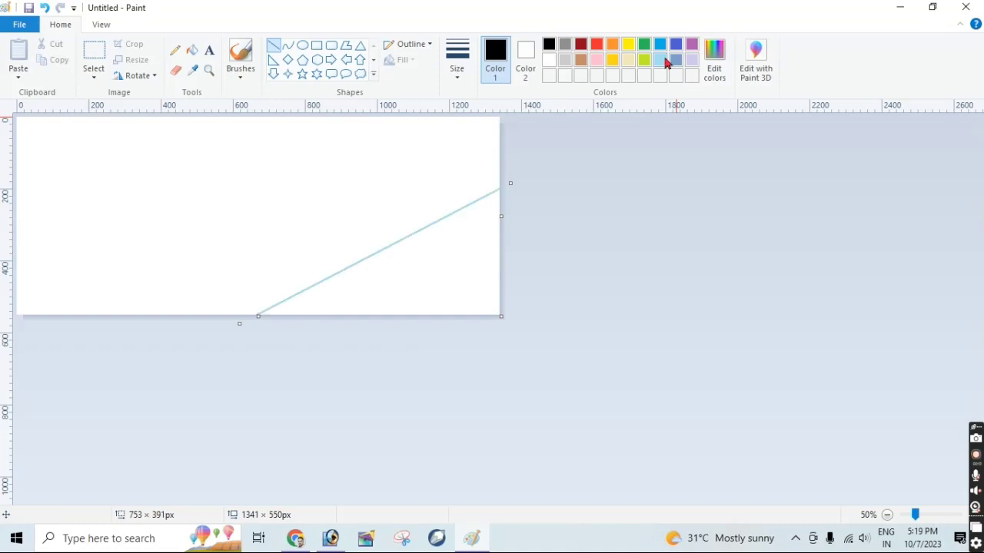
# Step: Fill the corner below the diagonal line with light blue and draw a second diagonal line across the upper-left half of the canvas
pyautogui.click(192, 50)
pyautogui.click(430, 275)
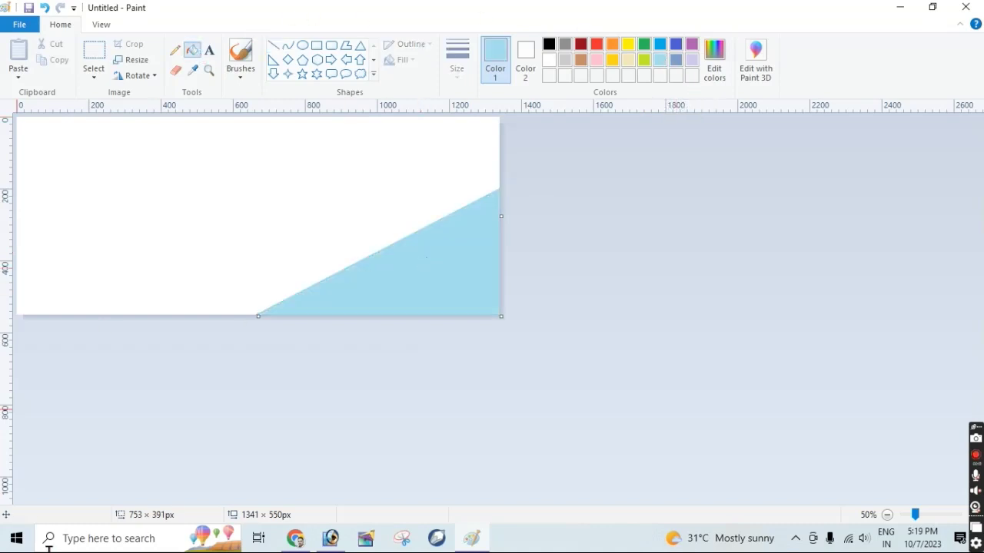
pyautogui.click(274, 46)
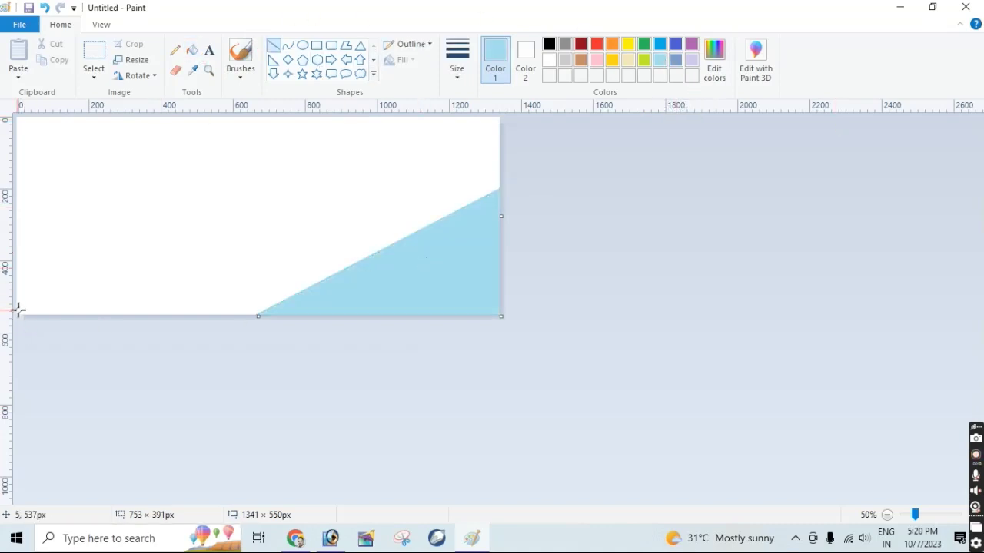
pyautogui.moveTo(18, 310)
pyautogui.mouseDown()
pyautogui.moveTo(415, 158)
pyautogui.moveTo(491, 78)
pyautogui.mouseUp()
pyautogui.moveTo(247, 195); pyautogui.dragTo(195, 191)
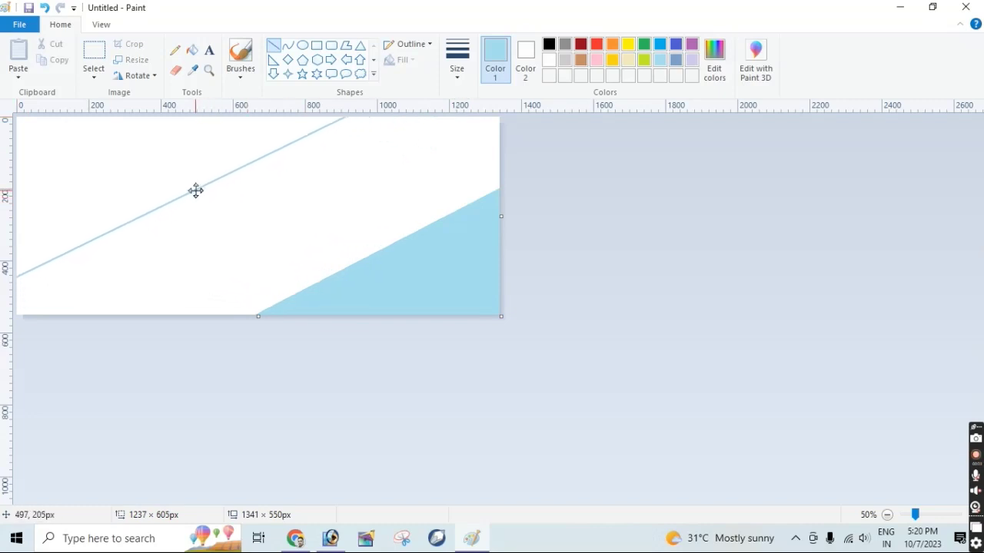
# Step: Turn the new line black, fill the upper-left area with black and fill the middle band with bright blue
pyautogui.click(548, 44)
pyautogui.click(192, 50)
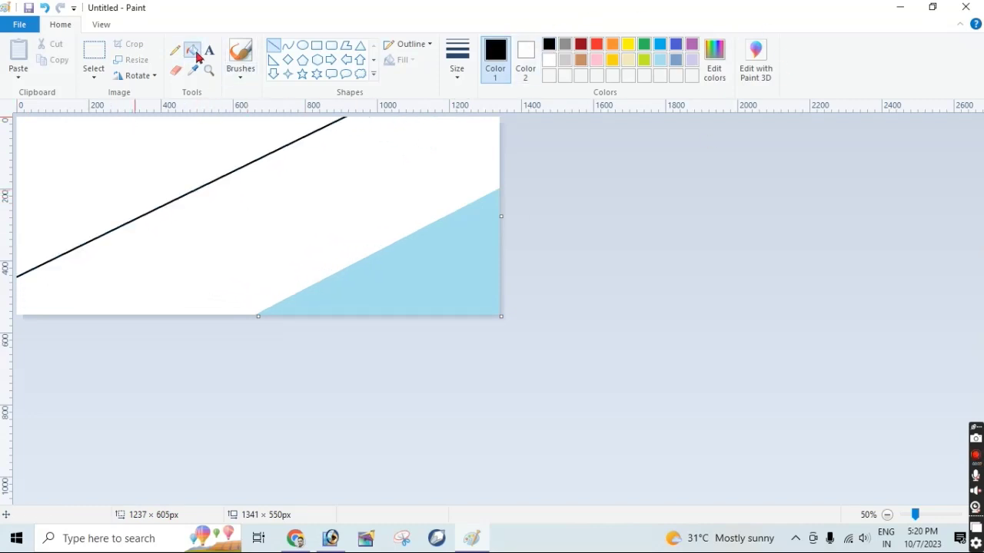
pyautogui.click(140, 131)
pyautogui.click(659, 44)
pyautogui.click(412, 152)
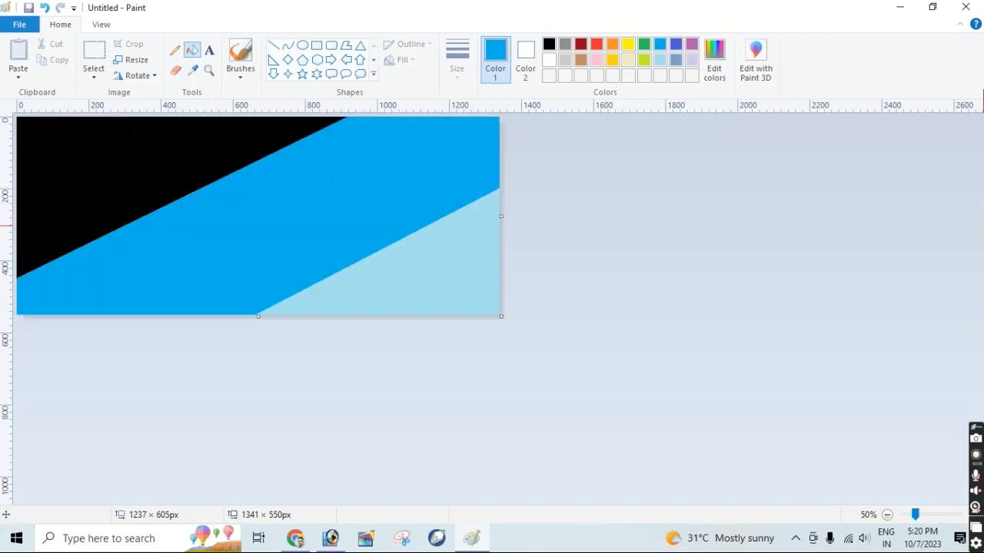
# Step: Resize the image to 1 pixel wide without maintaining the aspect ratio
pyautogui.click(137, 68)
pyautogui.click(159, 114)
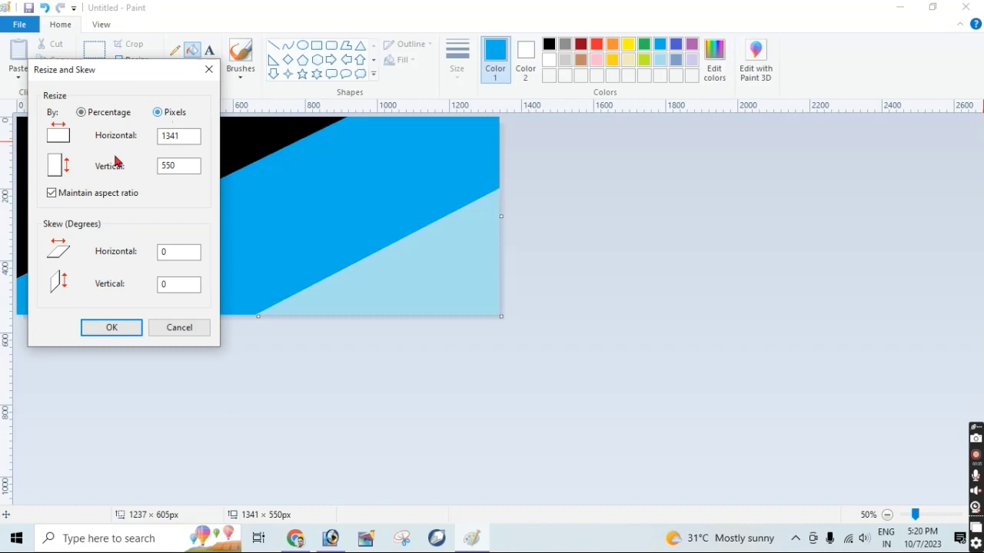
pyautogui.click(52, 193)
pyautogui.moveTo(184, 135); pyautogui.dragTo(58, 140)
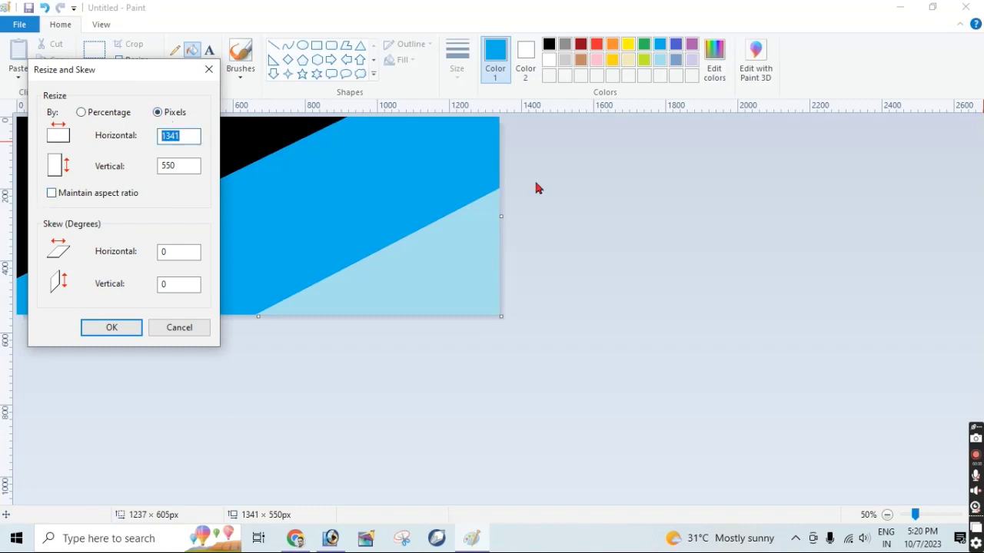
pyautogui.write('1')
pyautogui.click(110, 327)
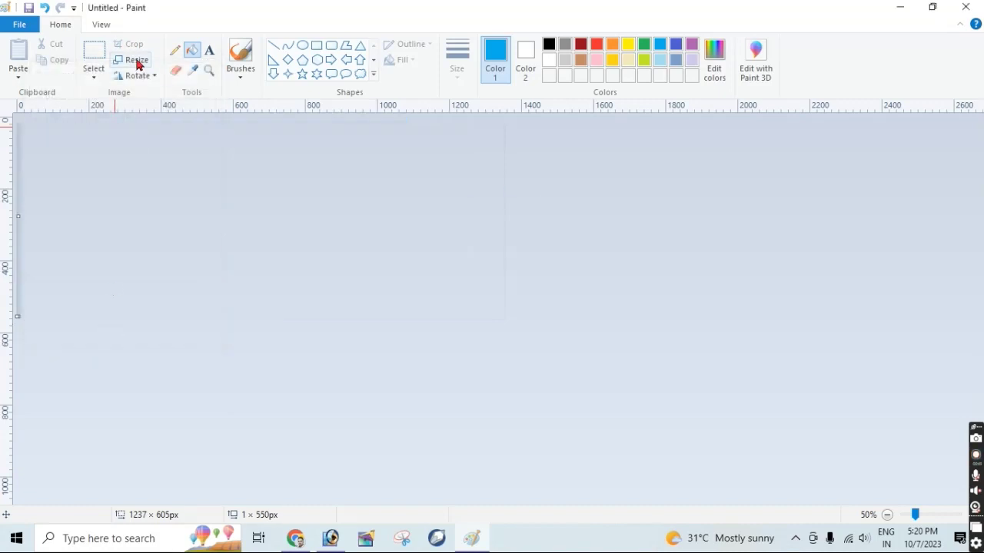
# Step: Stretch the image back to 1341 pixels wide without maintaining the aspect ratio, producing a smooth gradient sky
pyautogui.click(133, 62)
pyautogui.click(159, 112)
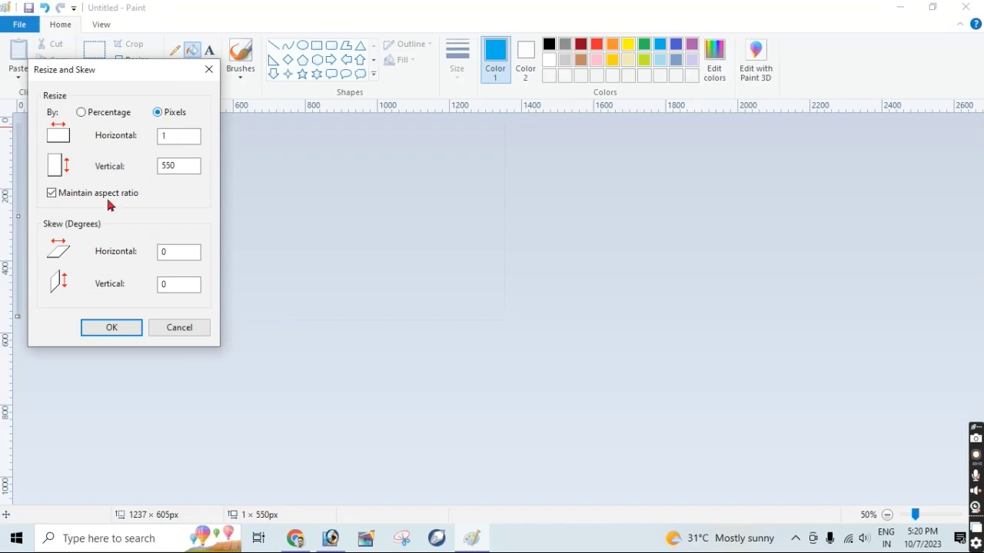
pyautogui.click(53, 195)
pyautogui.click(190, 136)
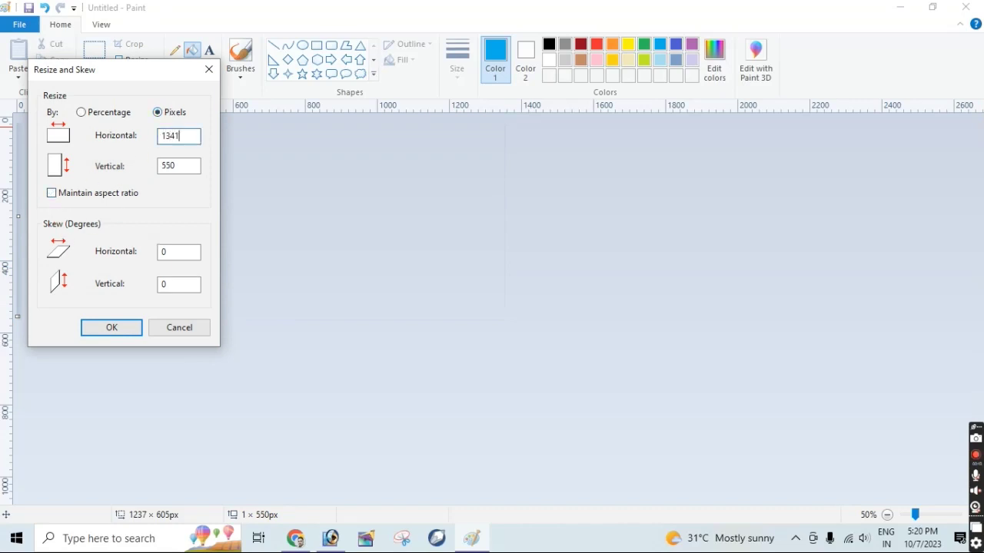
pyautogui.click(110, 331)
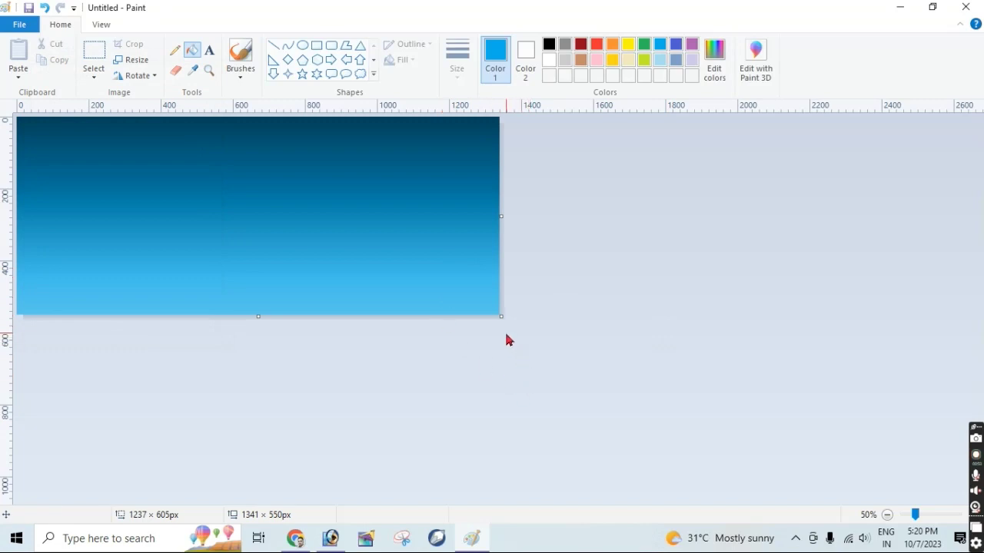
# Step: Draw a bright blue circle outline about 401 × 376 px at the lower centre of the sky, reaching past the bottom edge
pyautogui.click(925, 515)
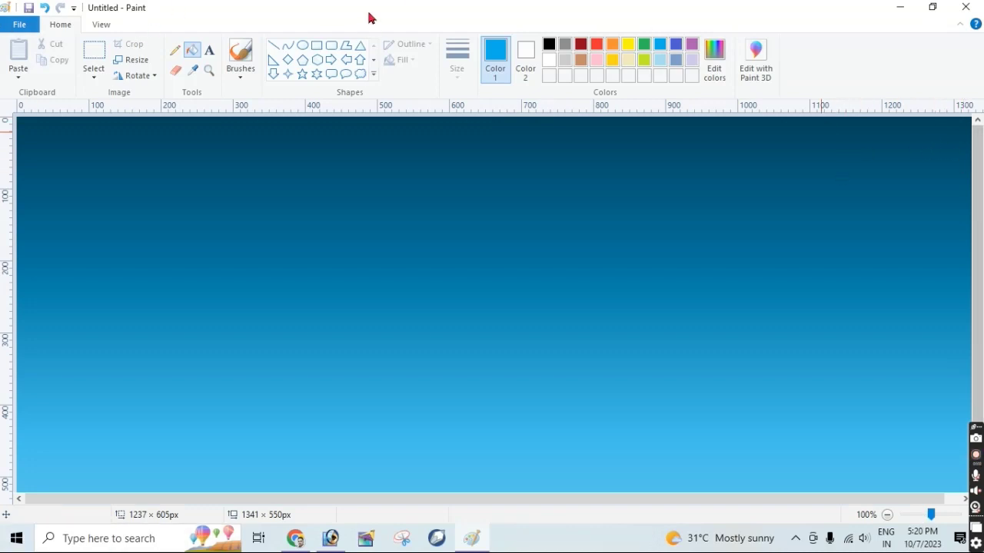
pyautogui.click(302, 45)
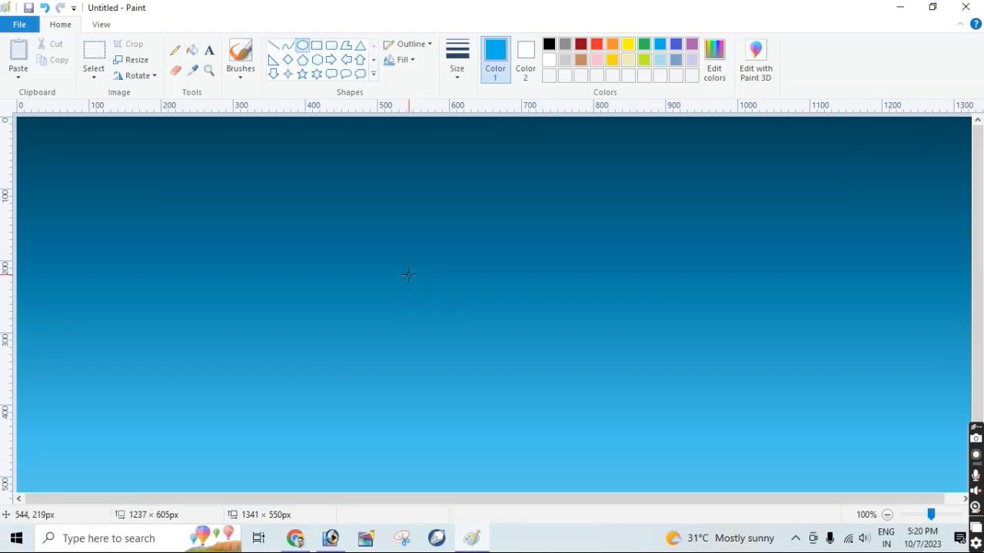
pyautogui.moveTo(407, 271); pyautogui.dragTo(671, 533)
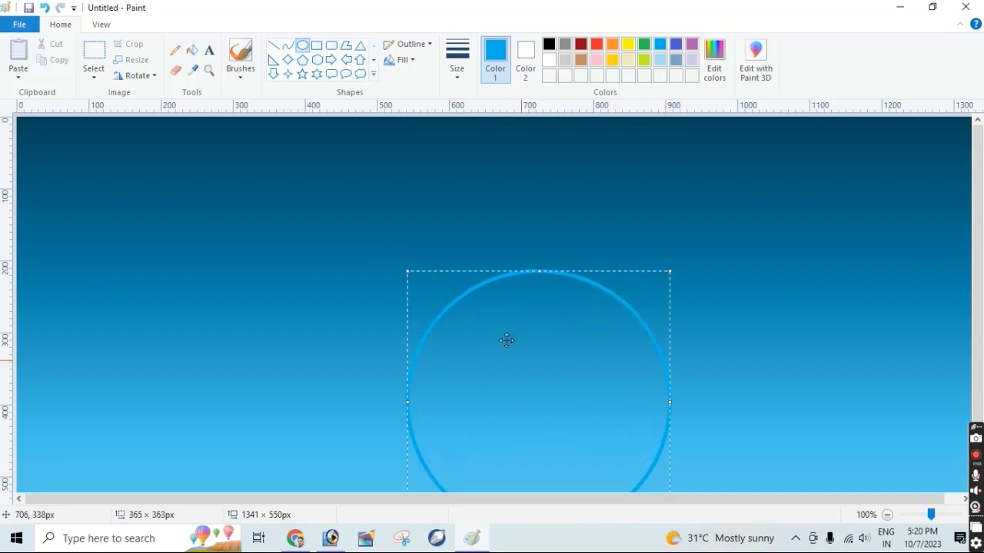
pyautogui.moveTo(408, 269); pyautogui.dragTo(380, 261)
pyautogui.moveTo(513, 367); pyautogui.dragTo(492, 360)
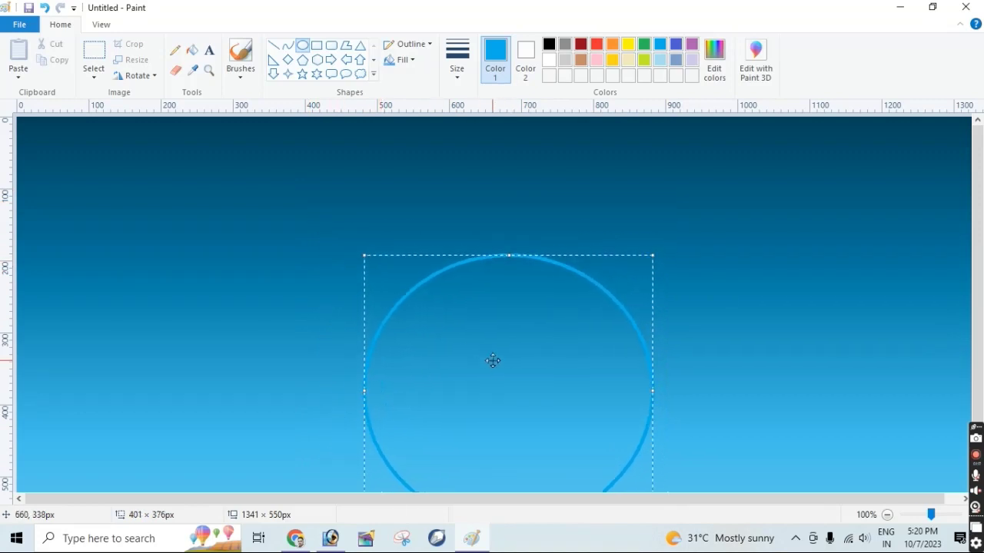
pyautogui.scroll(-1, 583, 289)
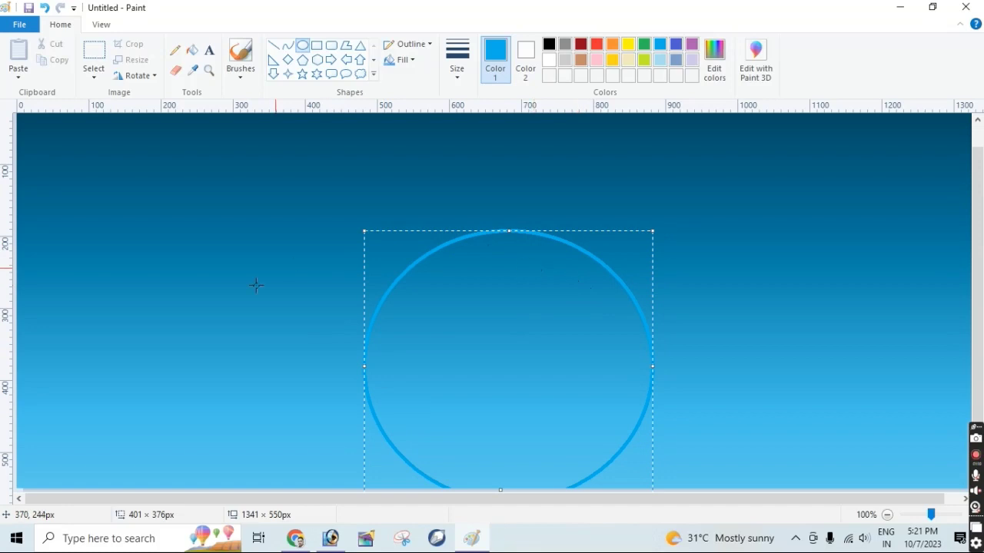
# Step: Try to fill the blue circle with white
pyautogui.click(192, 50)
pyautogui.click(548, 60)
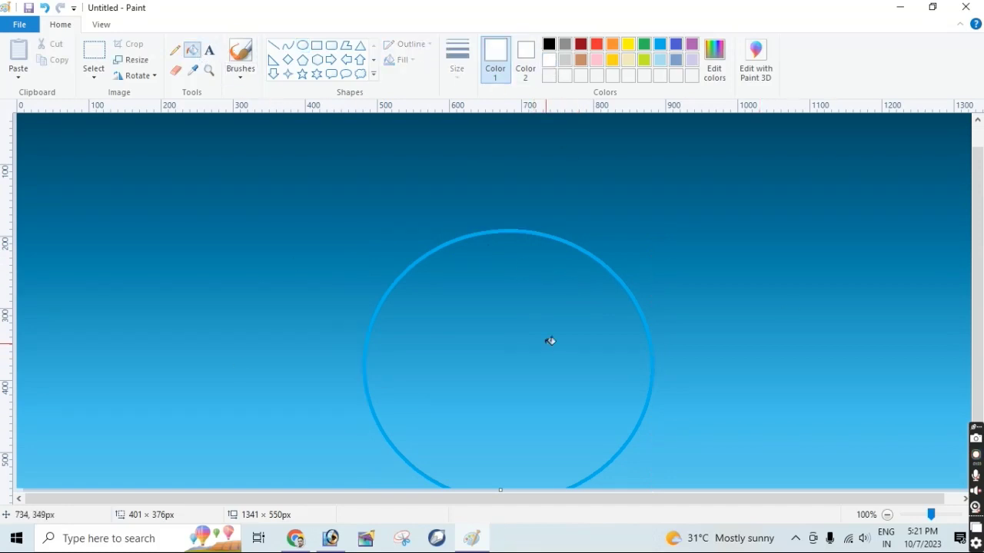
pyautogui.click(492, 343)
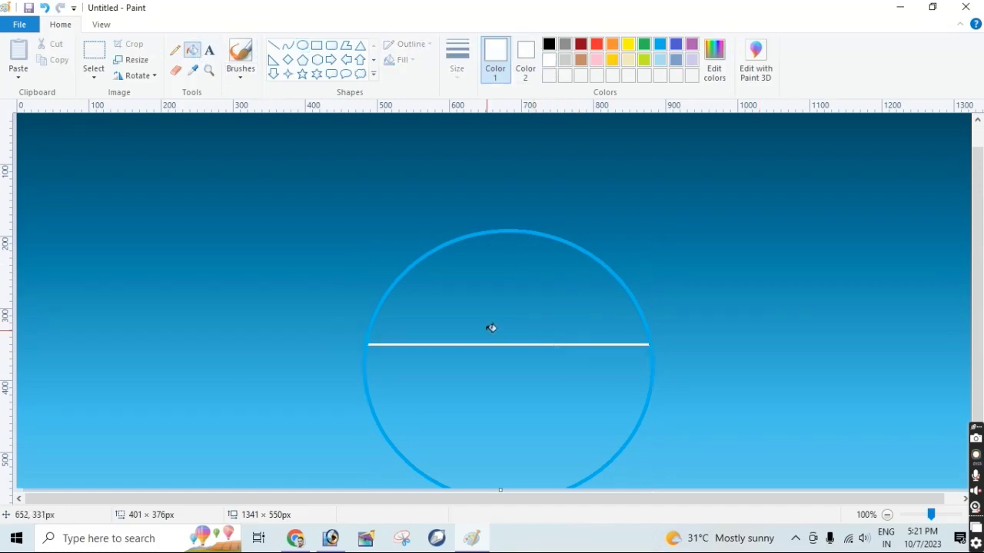
# Step: Draw a white circle about 395 × 390 px over the blue one and give it a solid fill to form the moon
pyautogui.click(302, 45)
pyautogui.moveTo(377, 228); pyautogui.dragTo(650, 503)
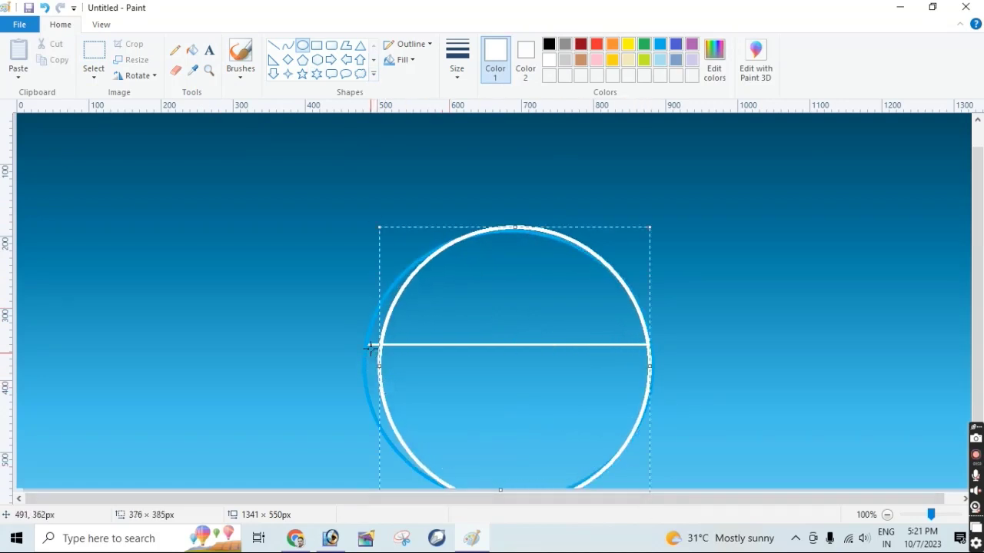
pyautogui.moveTo(379, 229); pyautogui.dragTo(368, 225)
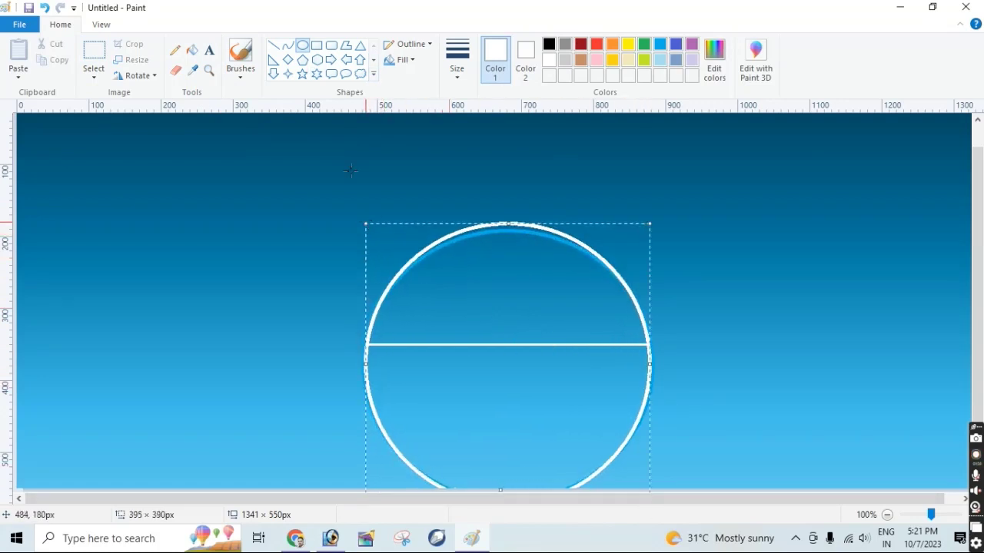
pyautogui.click(404, 61)
pyautogui.click(423, 96)
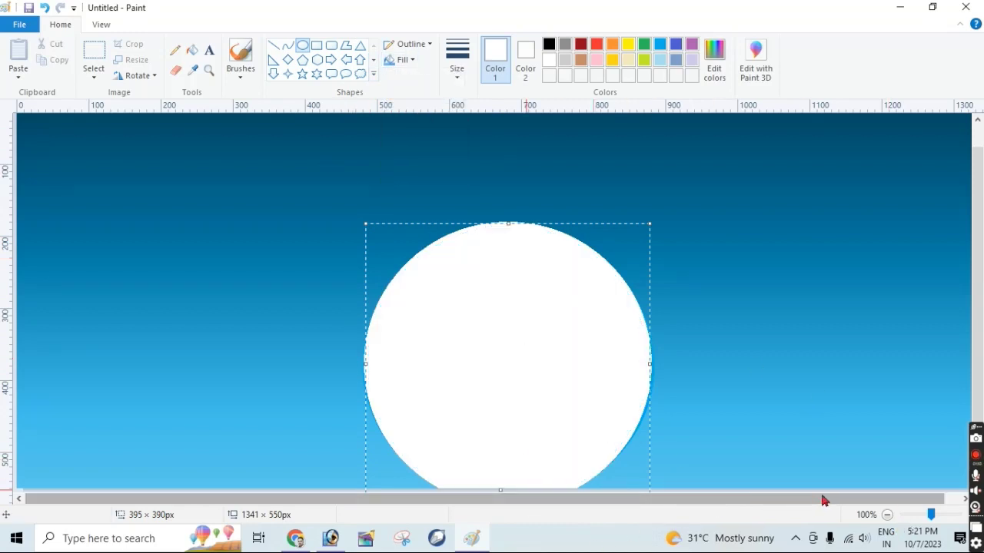
# Step: Draw two black vertical posts with the thickest line, about 320 px tall left of the moon and 332 px tall right of it
pyautogui.click(274, 46)
pyautogui.click(549, 43)
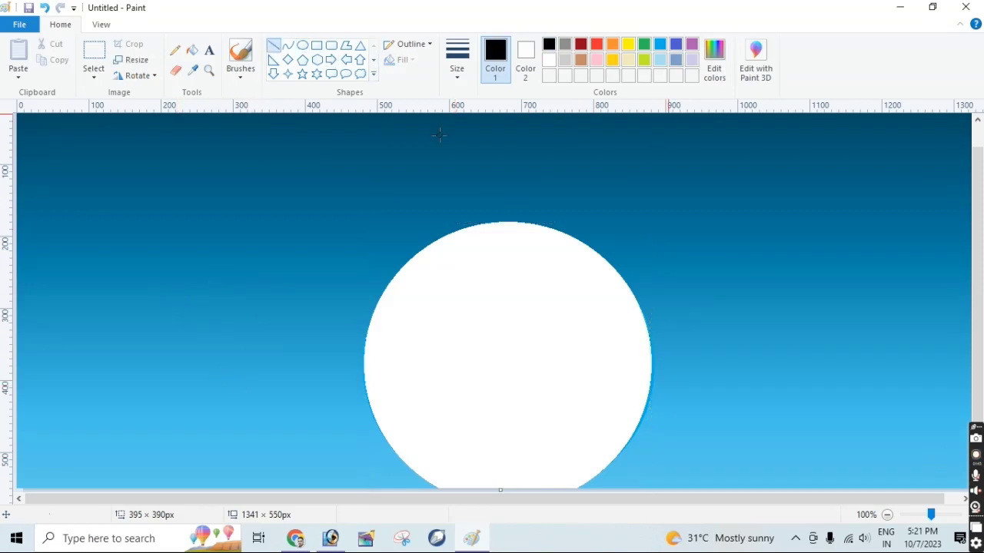
pyautogui.moveTo(179, 272); pyautogui.dragTo(196, 501)
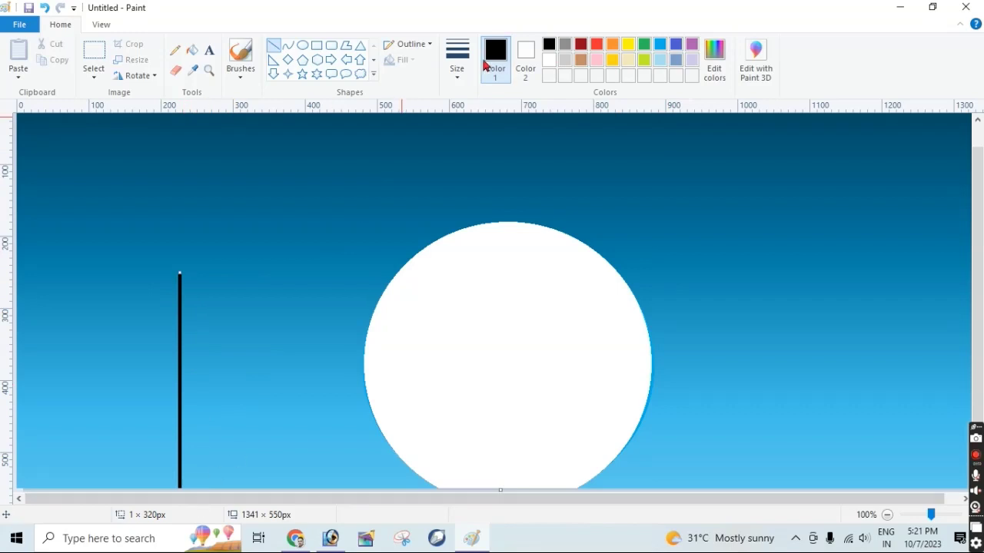
pyautogui.click(458, 65)
pyautogui.click(474, 179)
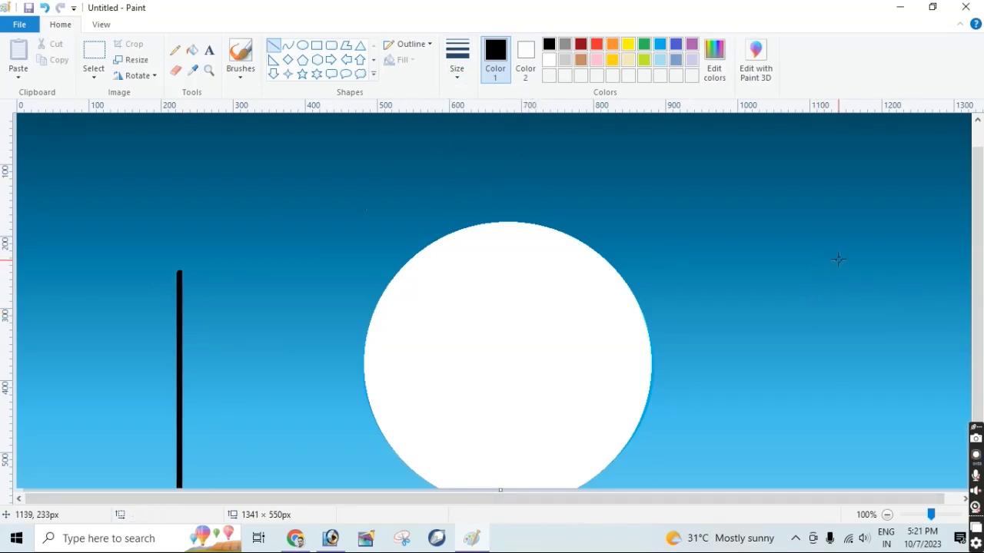
pyautogui.moveTo(849, 258)
pyautogui.mouseDown()
pyautogui.moveTo(854, 395)
pyautogui.moveTo(879, 490)
pyautogui.mouseUp()
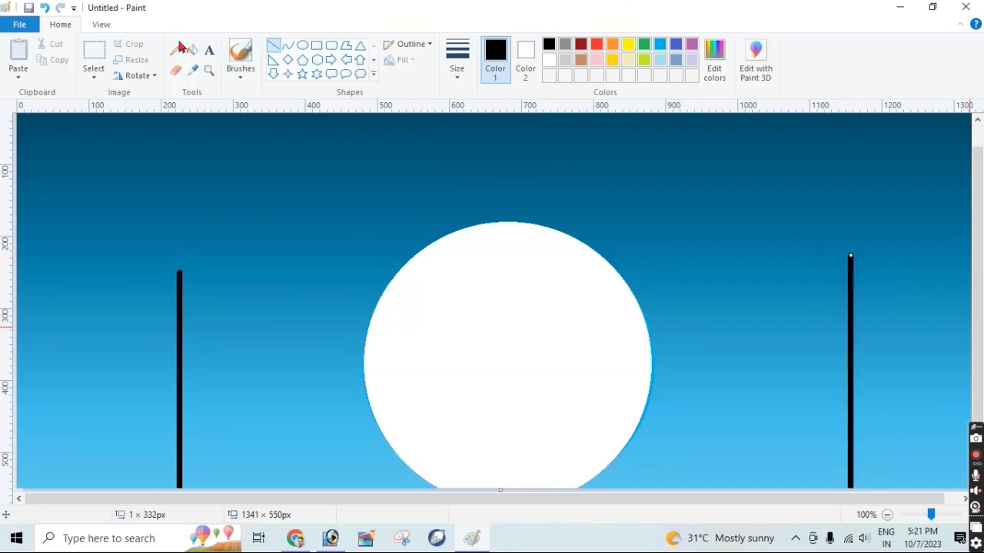
# Step: Add black-outlined white oval lamps centred on the posts, about 33 × 42 px on the left one and 34 × 44 px on the right
pyautogui.click(302, 47)
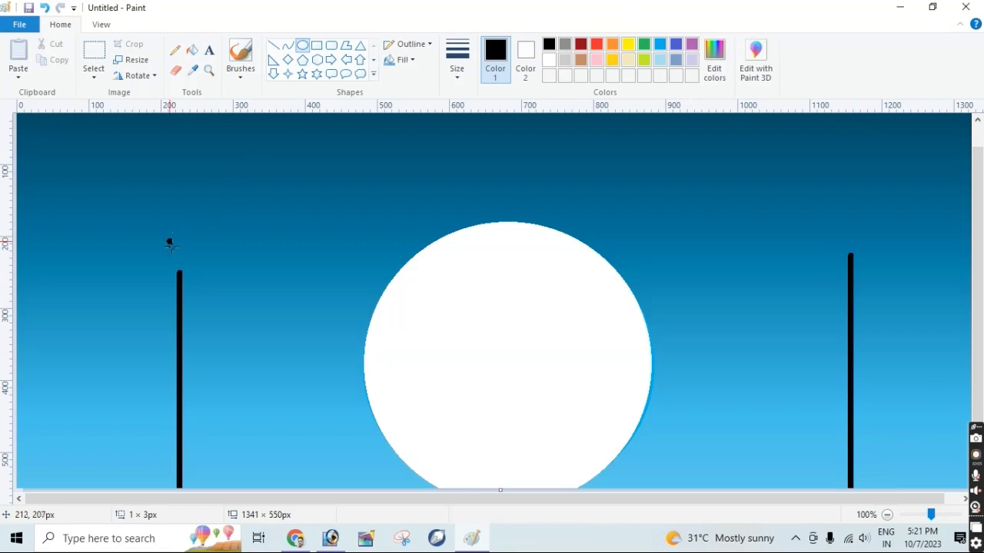
pyautogui.moveTo(169, 239); pyautogui.dragTo(192, 273)
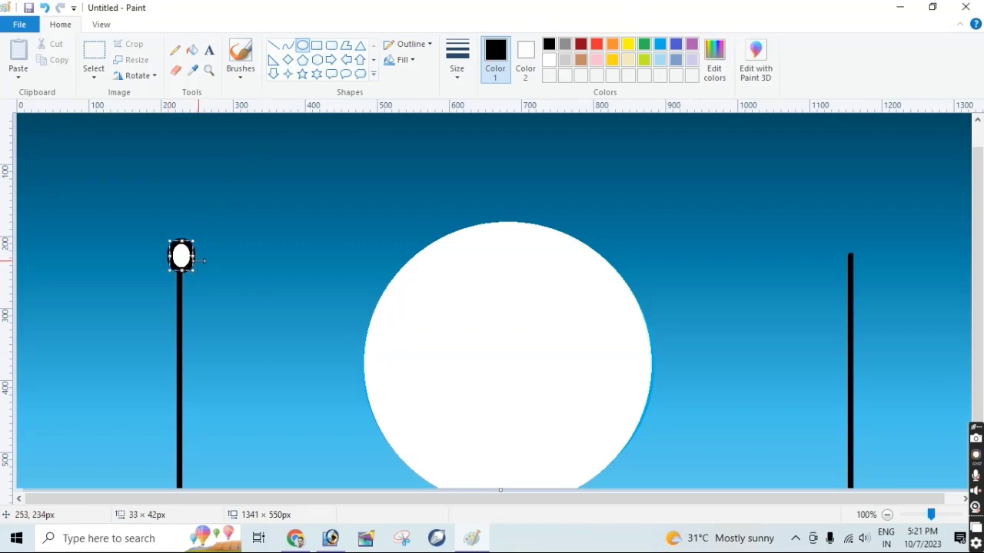
pyautogui.press('Left')
pyautogui.press('Left')
pyautogui.press('Left')
pyautogui.press('Left')
pyautogui.press('Left')
pyautogui.press('Left')
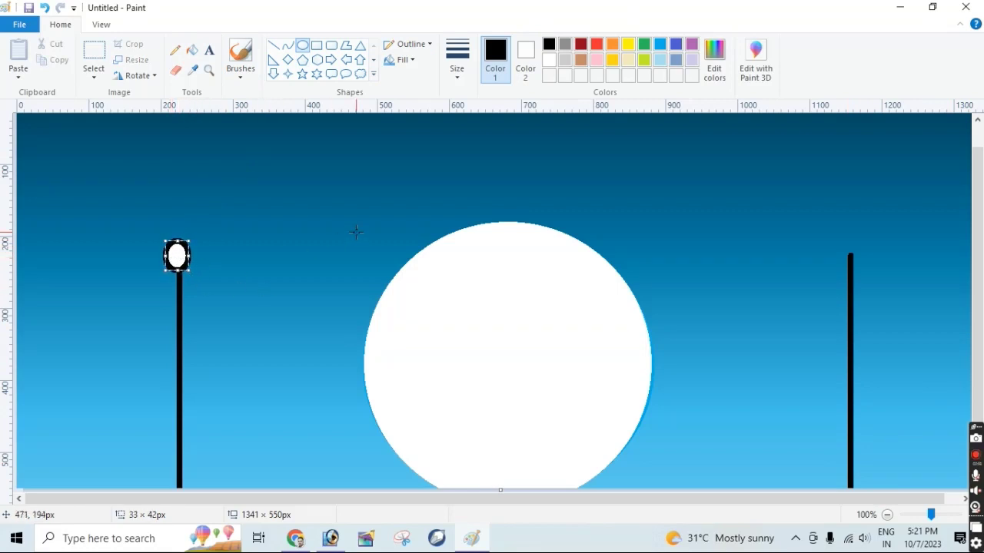
pyautogui.moveTo(838, 226); pyautogui.dragTo(864, 261)
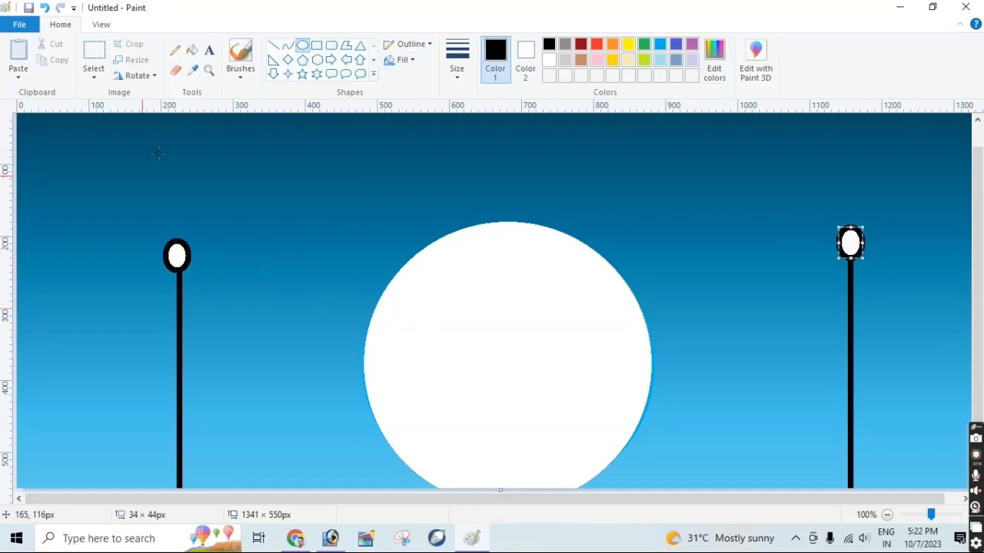
# Step: Paint uneven black ground along the whole bottom edge with a much enlarged brush
pyautogui.click(241, 71)
pyautogui.click(264, 97)
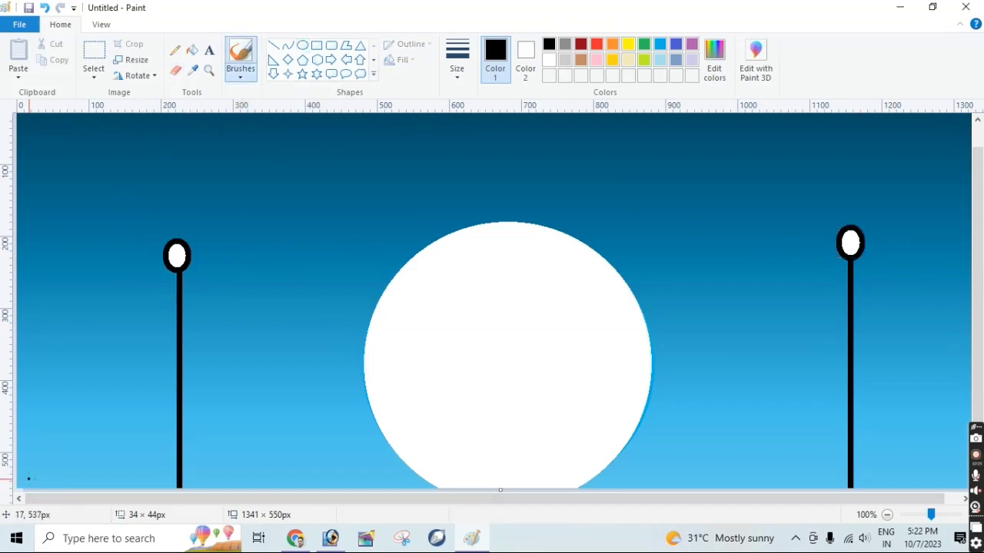
pyautogui.hotkey('ctrl', '+')
pyautogui.hotkey('ctrl', '+')
pyautogui.hotkey('ctrl', '+')
pyautogui.hotkey('ctrl', '+')
pyautogui.hotkey('ctrl', '+')
pyautogui.hotkey('ctrl', '+')
pyautogui.hotkey('ctrl', '+')
pyautogui.hotkey('ctrl', '+')
pyautogui.hotkey('ctrl', '+')
pyautogui.hotkey('ctrl', '+')
pyautogui.hotkey('ctrl', '+')
pyautogui.hotkey('ctrl', '+')
pyautogui.hotkey('ctrl', '+')
pyautogui.hotkey('ctrl', '+')
pyautogui.hotkey('ctrl', '+')
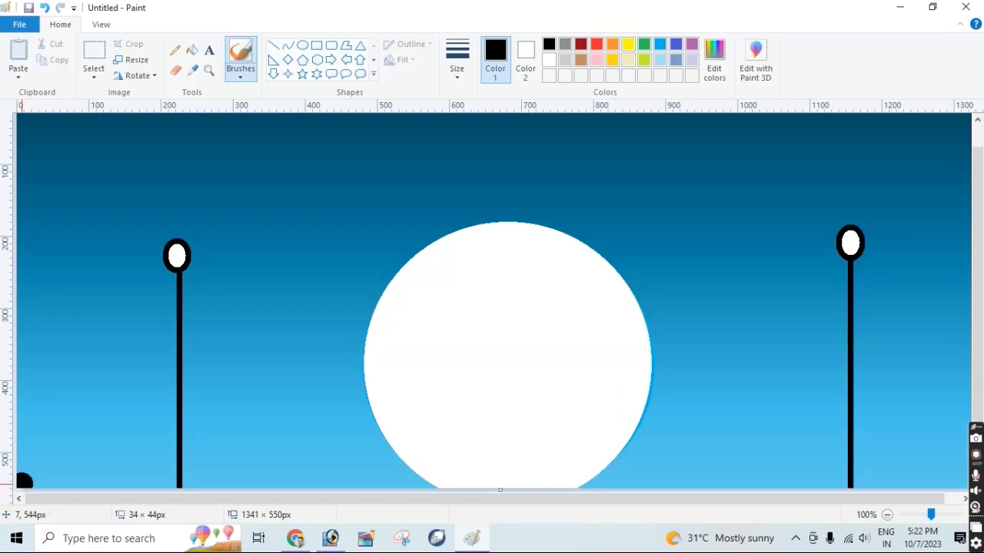
pyautogui.moveTo(21, 485)
pyautogui.mouseDown()
pyautogui.moveTo(29, 464)
pyautogui.moveTo(138, 459)
pyautogui.moveTo(715, 460)
pyautogui.moveTo(970, 478)
pyautogui.moveTo(666, 481)
pyautogui.mouseUp()
pyautogui.moveTo(596, 480)
pyautogui.mouseDown()
pyautogui.moveTo(303, 472)
pyautogui.moveTo(586, 474)
pyautogui.moveTo(72, 473)
pyautogui.moveTo(95, 485)
pyautogui.mouseUp()
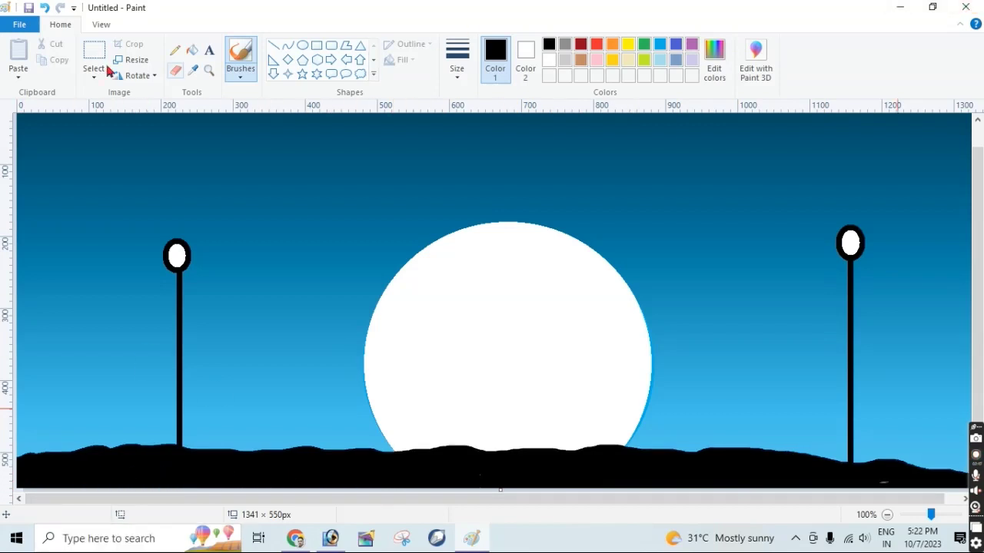
# Step: Draw a black-outlined white rectangle about 222 × 124 px between the moon and the right lamp post, resting on the ground as the house wall
pyautogui.click(317, 45)
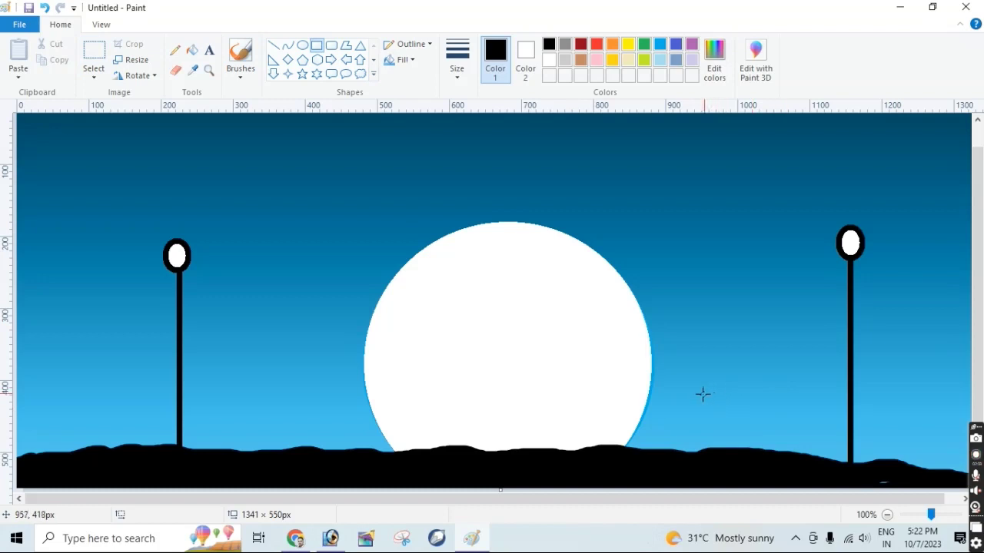
pyautogui.moveTo(678, 361); pyautogui.dragTo(838, 452)
pyautogui.moveTo(773, 406); pyautogui.dragTo(764, 415)
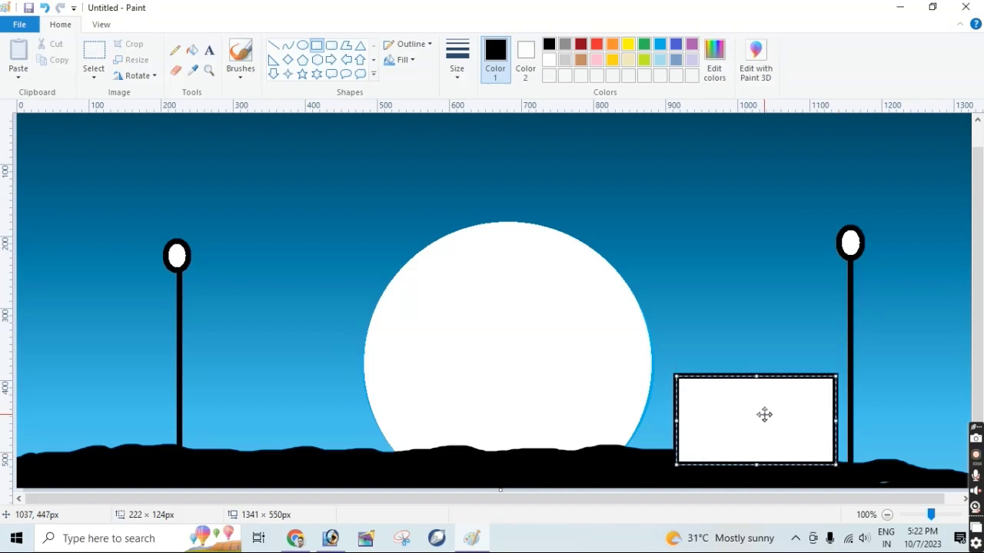
# Step: Draw two thick black sloping roof lines, each about 129 × 60 px, meeting in a peak above the house wall and overhanging both sides
pyautogui.click(273, 46)
pyautogui.moveTo(756, 338); pyautogui.dragTo(664, 380)
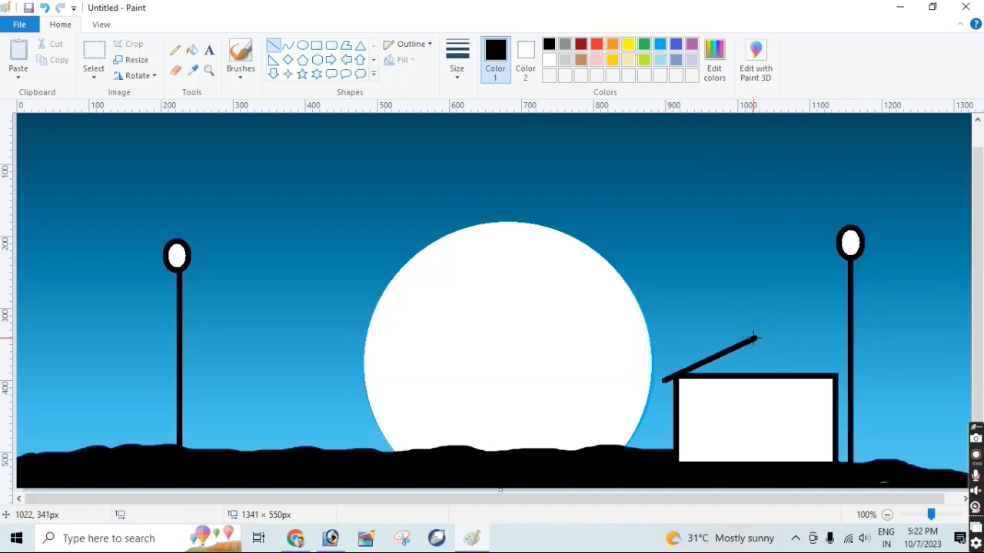
pyautogui.moveTo(756, 338); pyautogui.dragTo(845, 380)
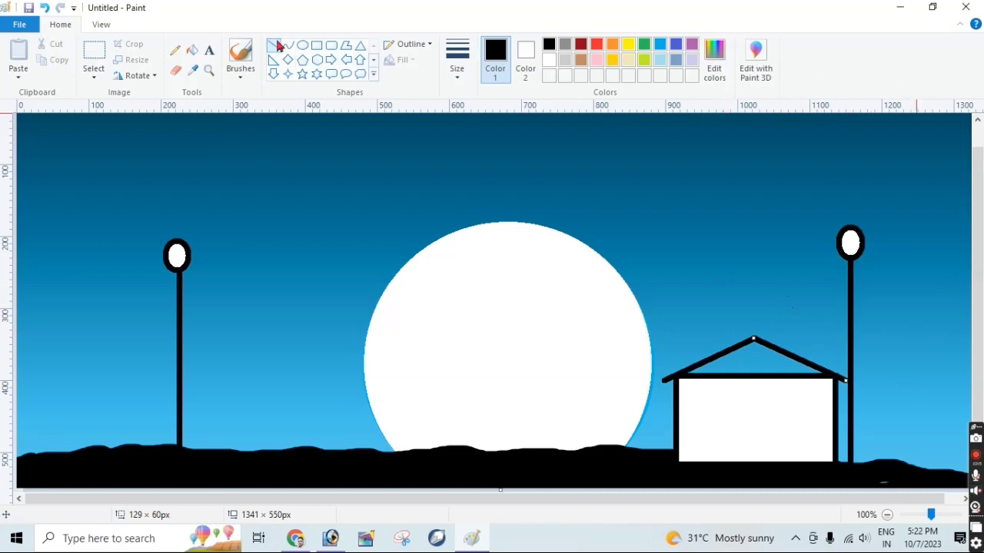
# Step: Fill the sky bands inside the roof triangle with black, leaving a few thin blue lines
pyautogui.click(192, 49)
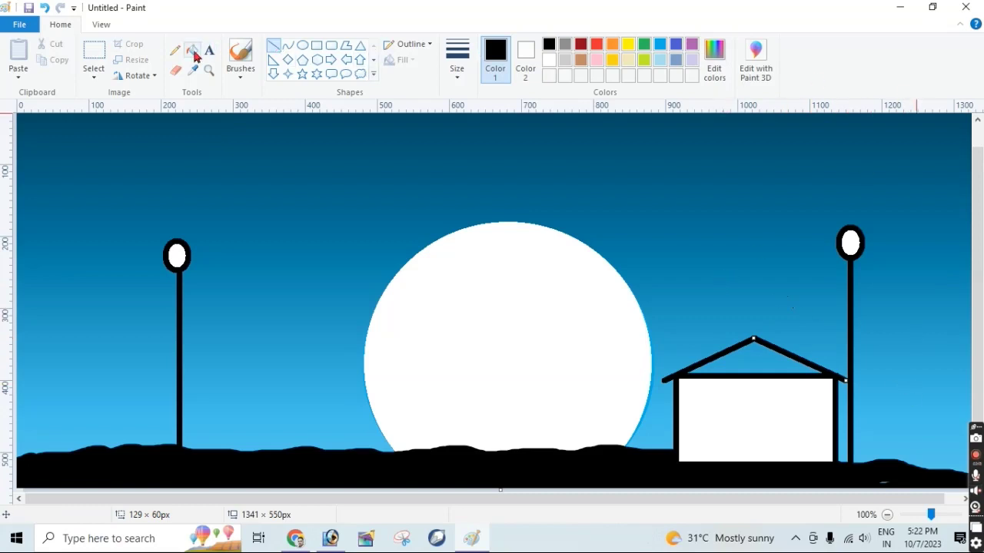
pyautogui.click(761, 347)
pyautogui.click(762, 353)
pyautogui.click(759, 364)
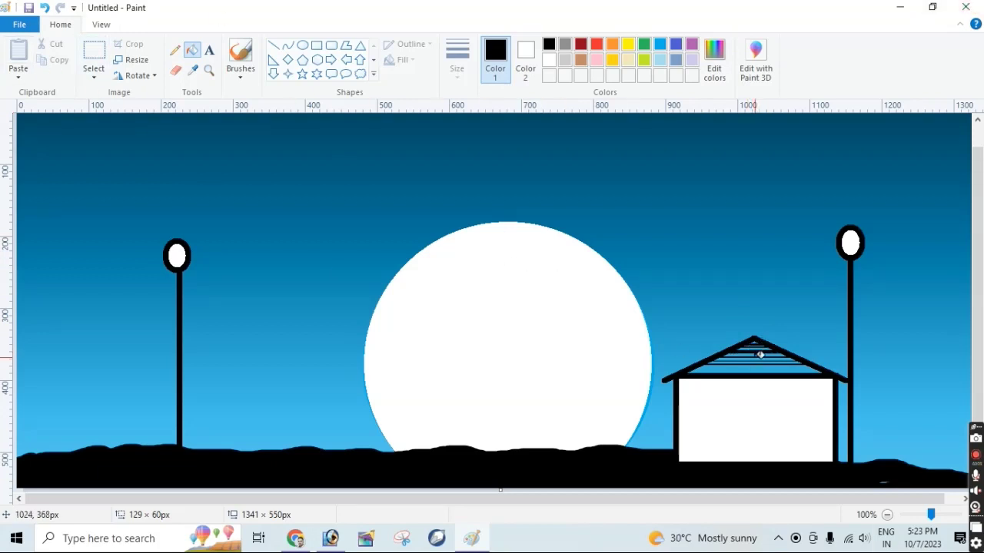
pyautogui.click(753, 367)
pyautogui.click(754, 369)
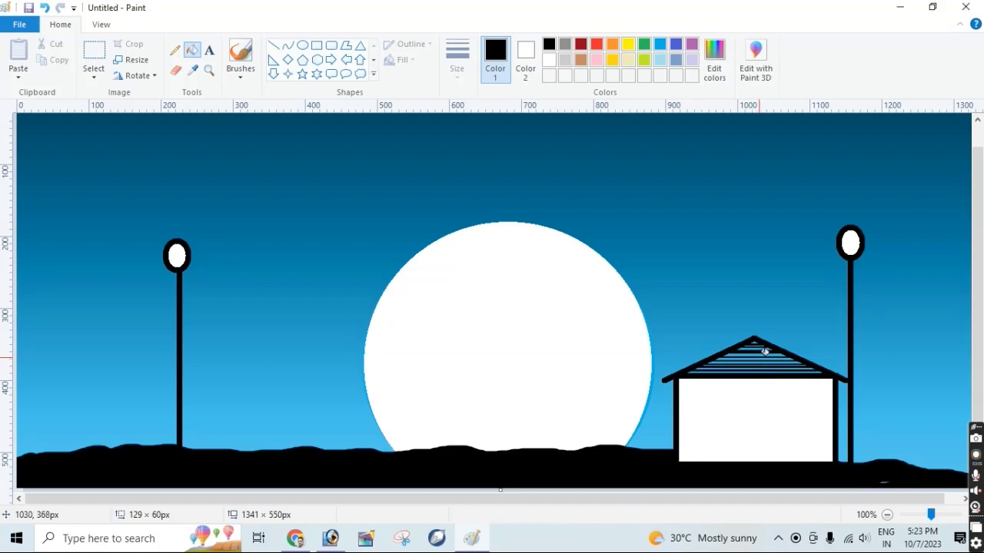
pyautogui.click(762, 351)
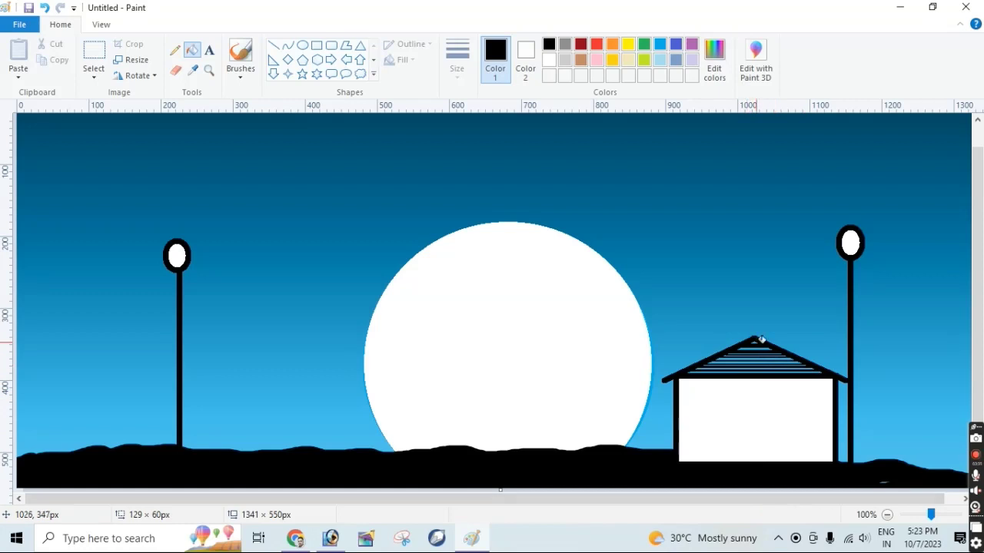
pyautogui.click(759, 361)
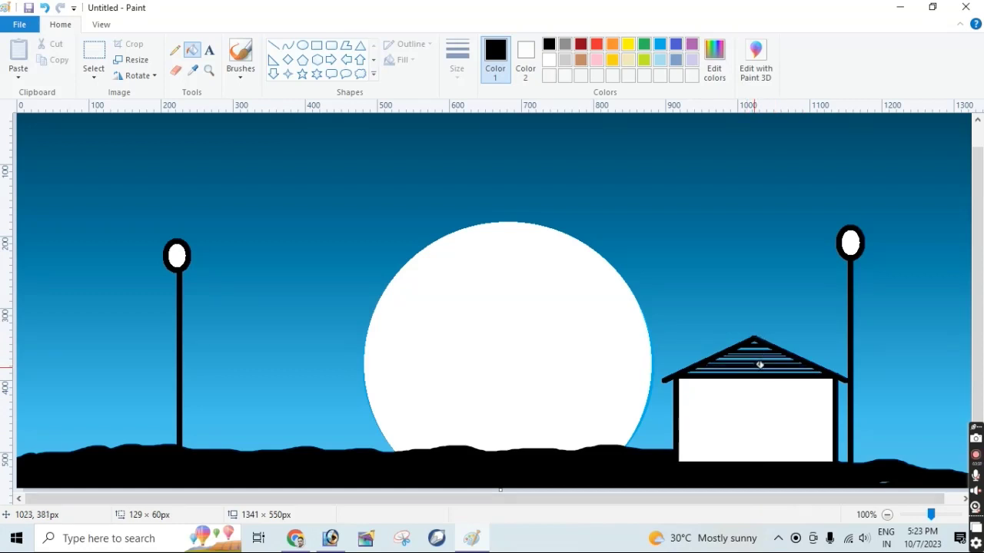
pyautogui.click(760, 369)
pyautogui.click(758, 364)
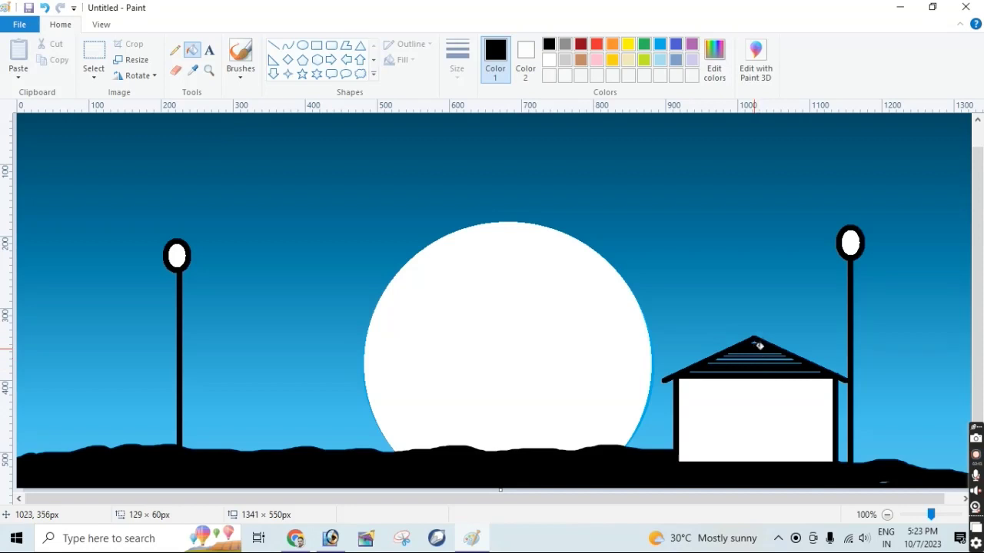
pyautogui.click(758, 352)
pyautogui.click(758, 359)
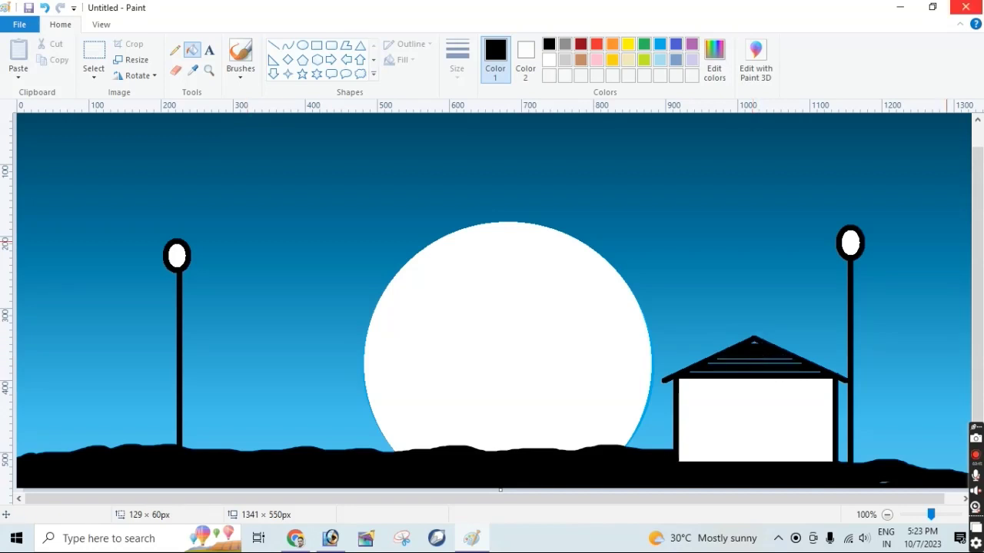
# Step: Paint uneven black ground across the base of the house wall with the plain round brush
pyautogui.click(316, 45)
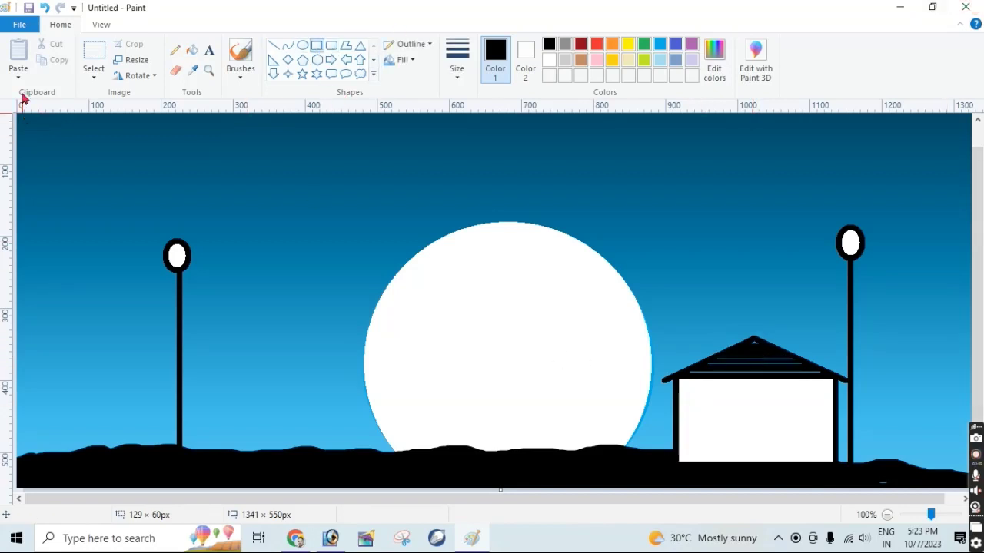
pyautogui.click(241, 69)
pyautogui.click(239, 98)
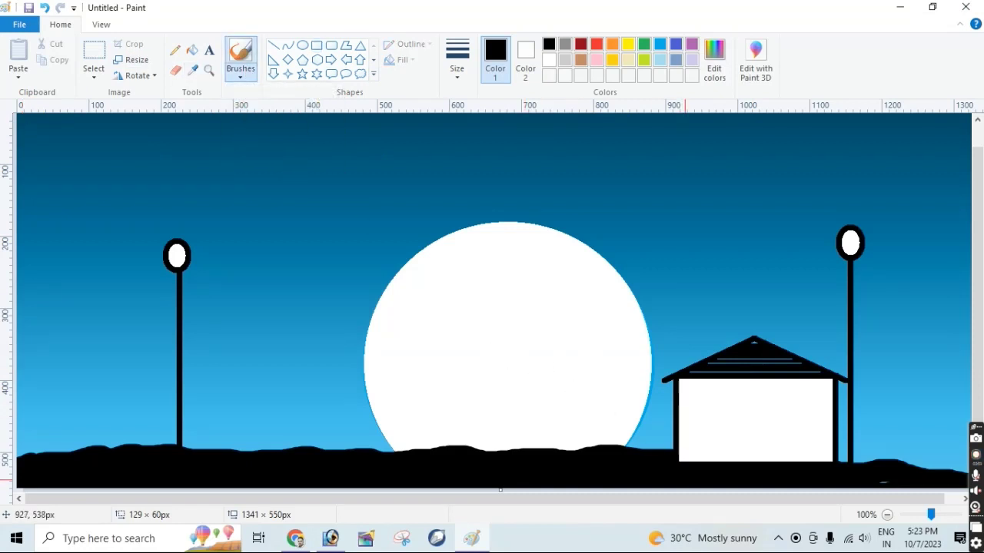
pyautogui.moveTo(678, 454); pyautogui.dragTo(836, 460)
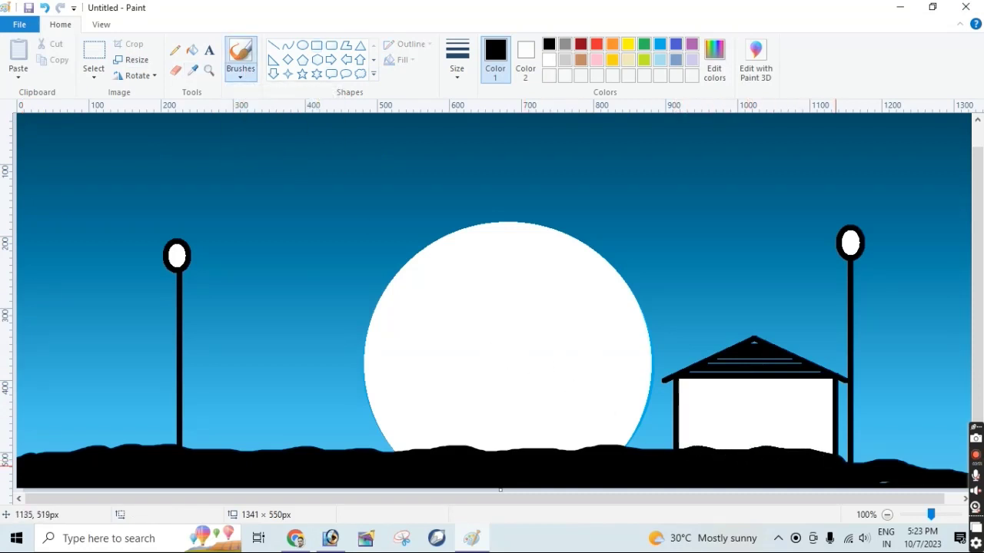
# Step: Draw a black-outlined door about 47 × 78 px on the house wall, with a narrow inner rectangle about 14 × 72 px down its middle
pyautogui.click(316, 45)
pyautogui.moveTo(740, 394); pyautogui.dragTo(775, 455)
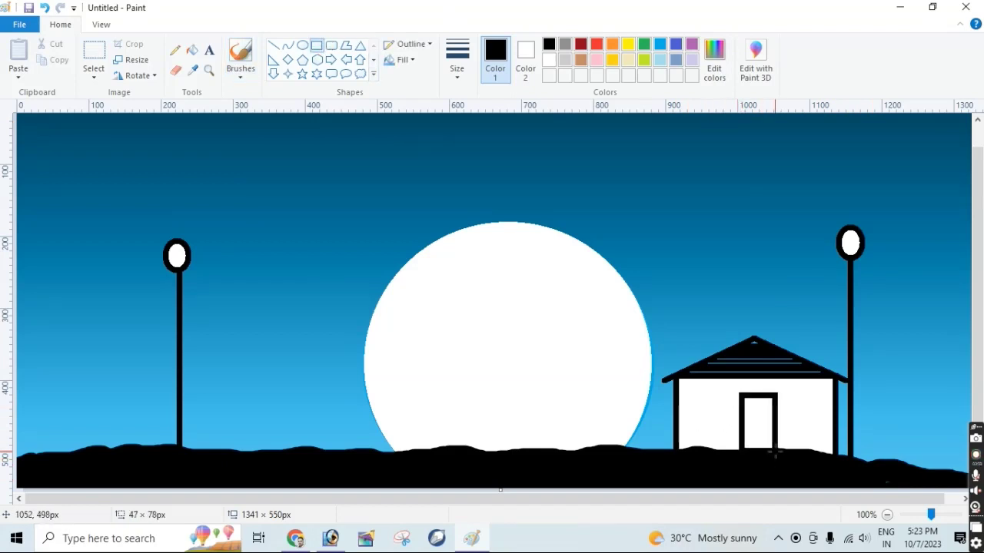
pyautogui.click(735, 402)
pyautogui.moveTo(753, 395); pyautogui.dragTo(763, 451)
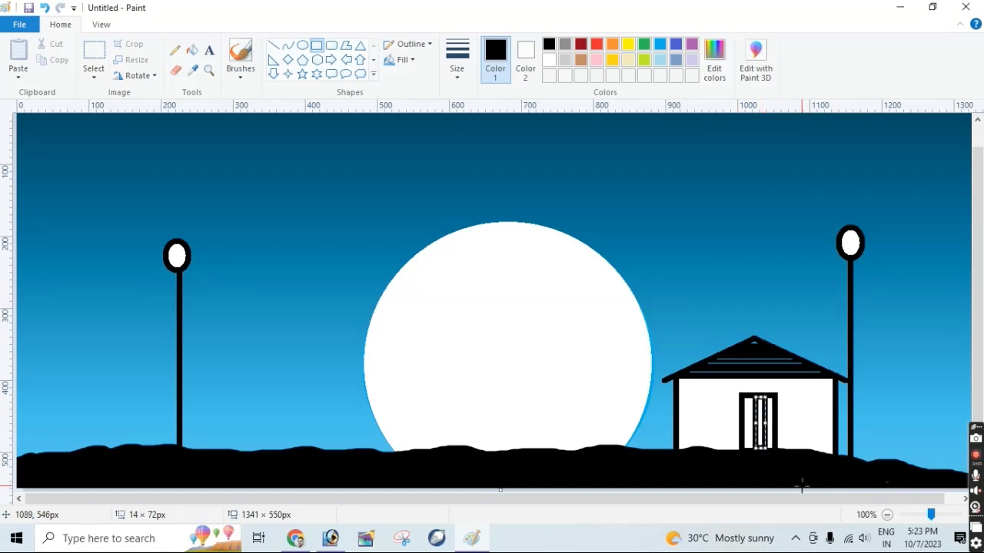
# Step: Draw a small black-outlined window between the door and the wall's left edge, with an inner rectangle about 8 × 26 px
pyautogui.moveTo(693, 391); pyautogui.dragTo(710, 412)
pyautogui.click(773, 469)
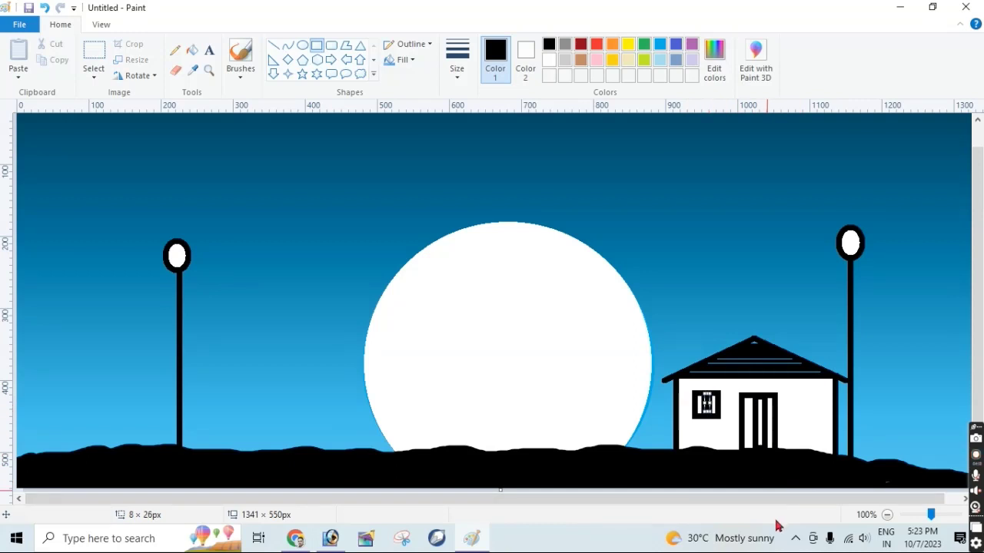
pyautogui.click(753, 473)
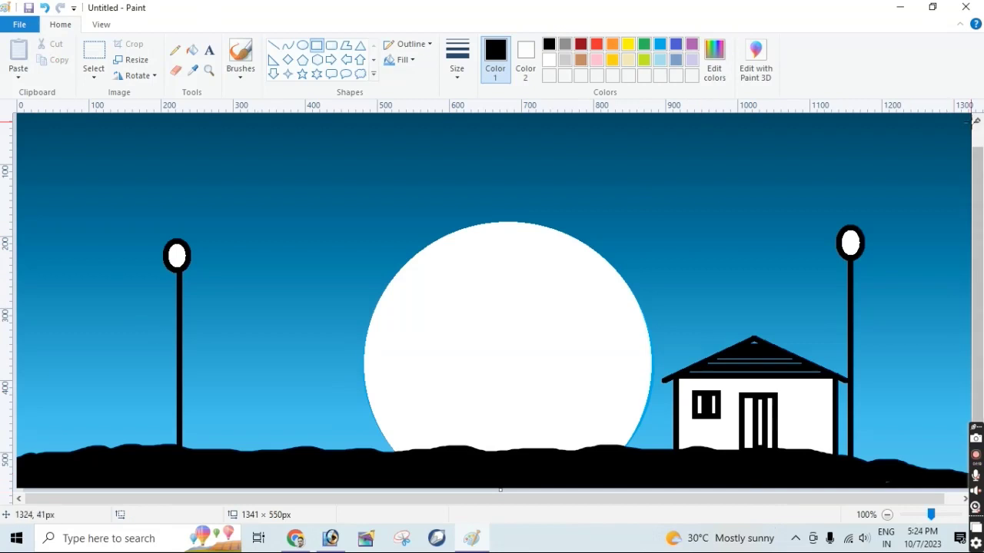
# Step: Paint a black tree trunk in front of the moon with the Oil brush, widened at the base and bending right at the top
pyautogui.click(236, 77)
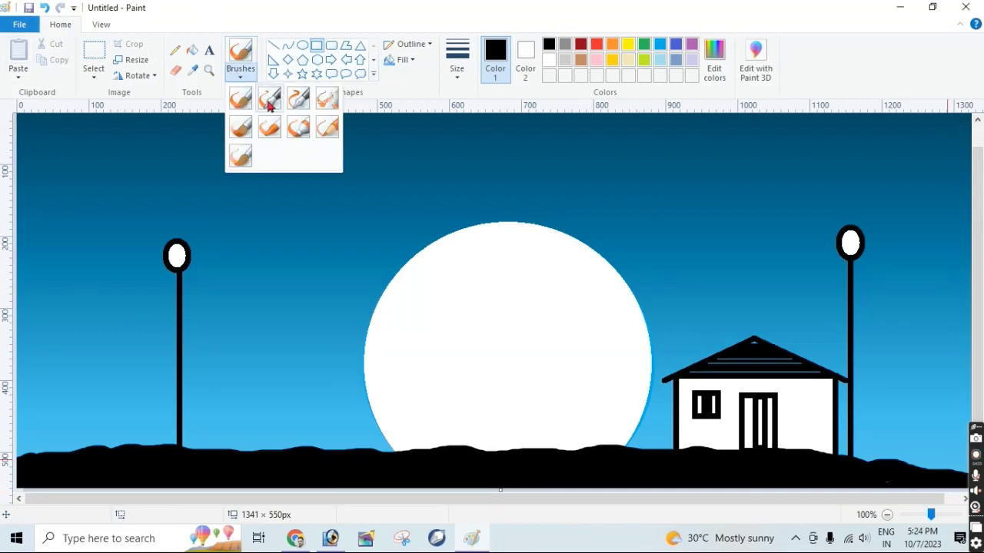
pyautogui.click(269, 99)
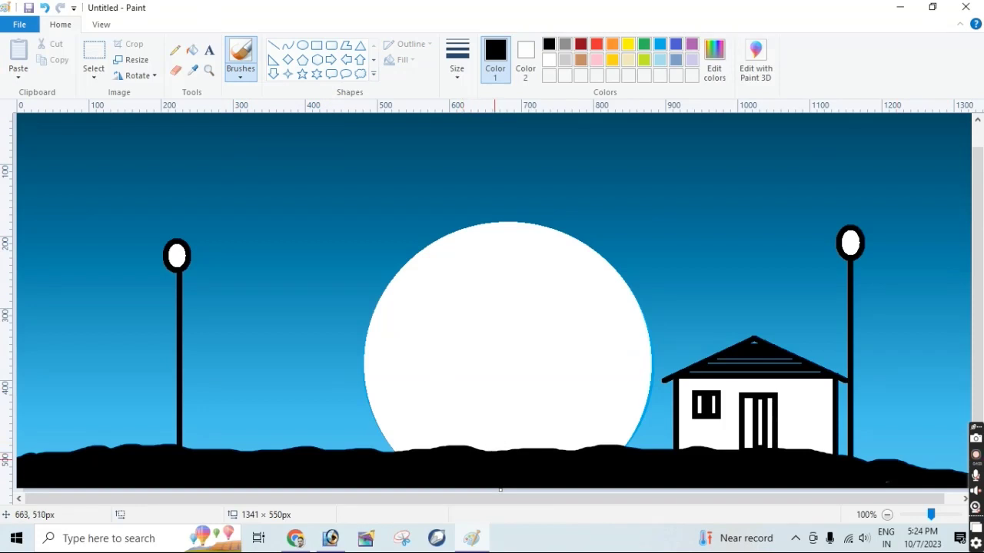
pyautogui.moveTo(488, 450)
pyautogui.mouseDown()
pyautogui.moveTo(499, 366)
pyautogui.moveTo(484, 446)
pyautogui.mouseUp()
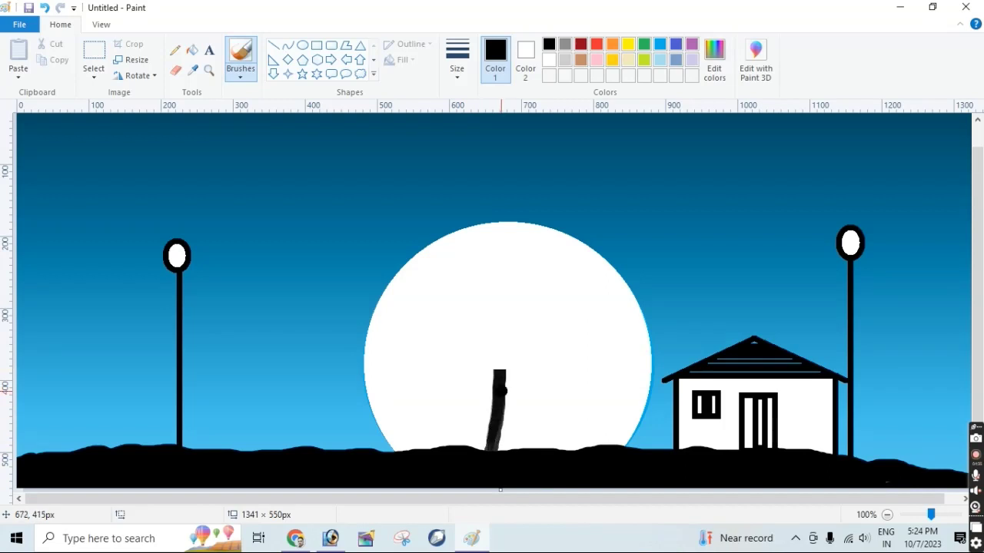
pyautogui.moveTo(501, 392); pyautogui.dragTo(502, 444)
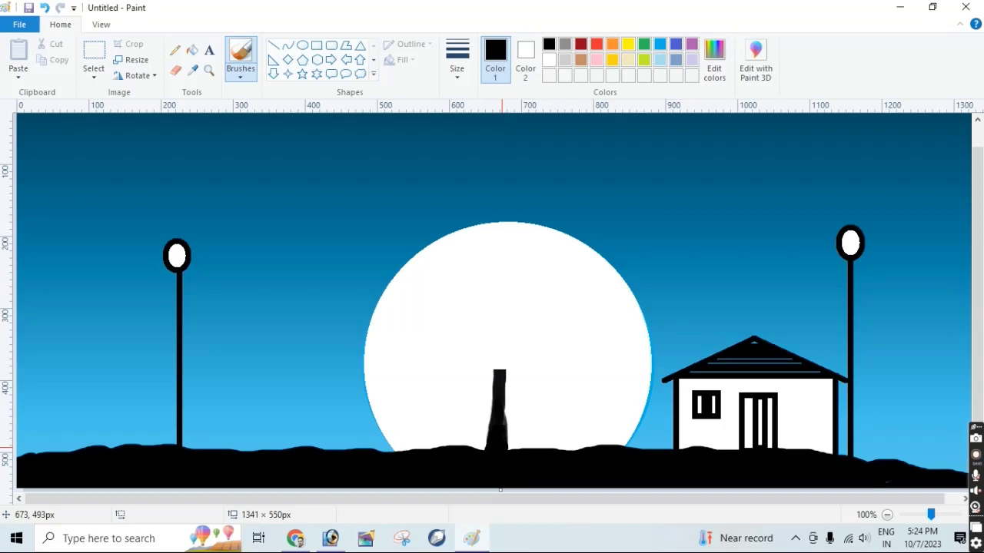
pyautogui.moveTo(501, 424)
pyautogui.mouseDown()
pyautogui.moveTo(500, 368)
pyautogui.moveTo(509, 331)
pyautogui.moveTo(531, 308)
pyautogui.moveTo(509, 339)
pyautogui.moveTo(502, 378)
pyautogui.mouseUp()
# Step: Paint black branches with forked twigs from the trunk's fork across the moon's left side and up to the upper left, using Calligraphy brush 1
pyautogui.click(239, 75)
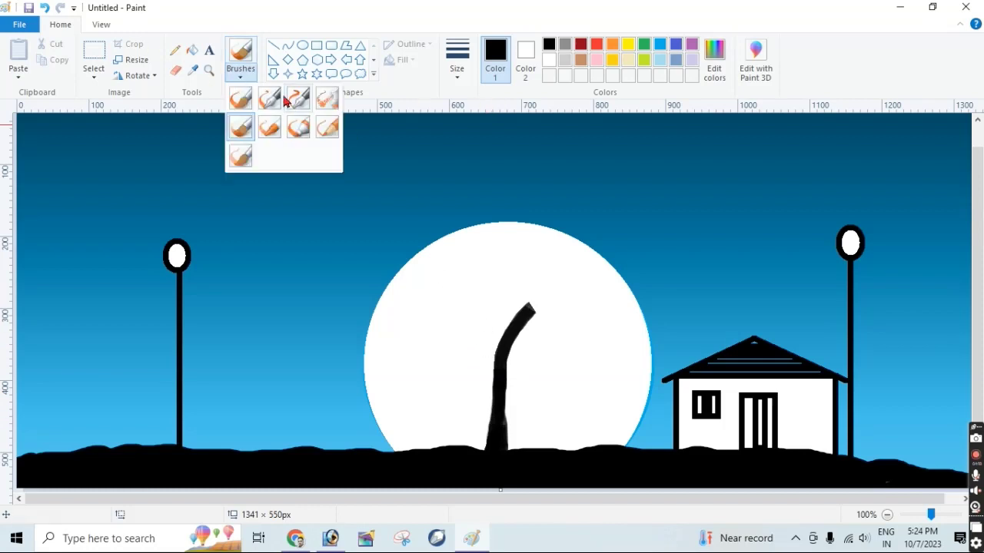
pyautogui.click(270, 96)
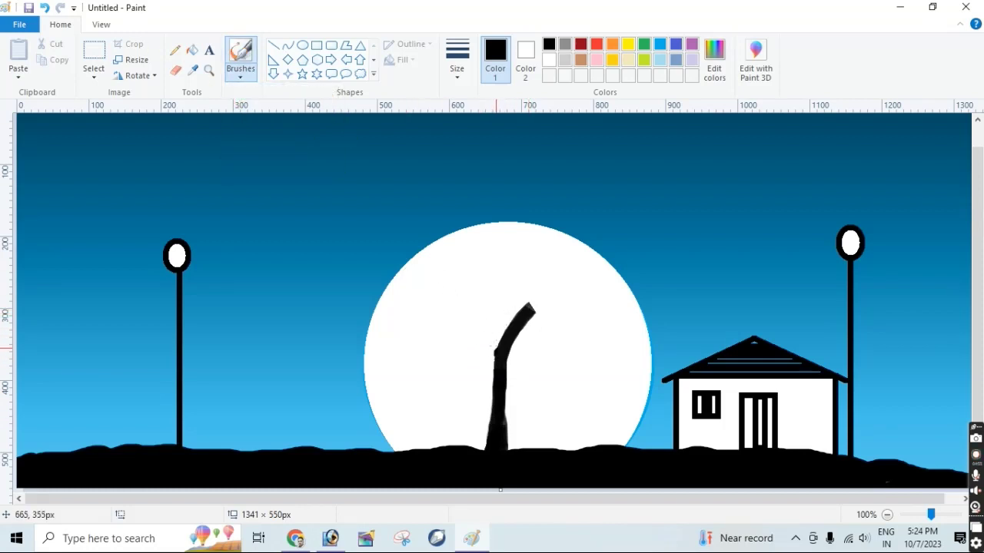
pyautogui.moveTo(496, 348); pyautogui.dragTo(461, 313)
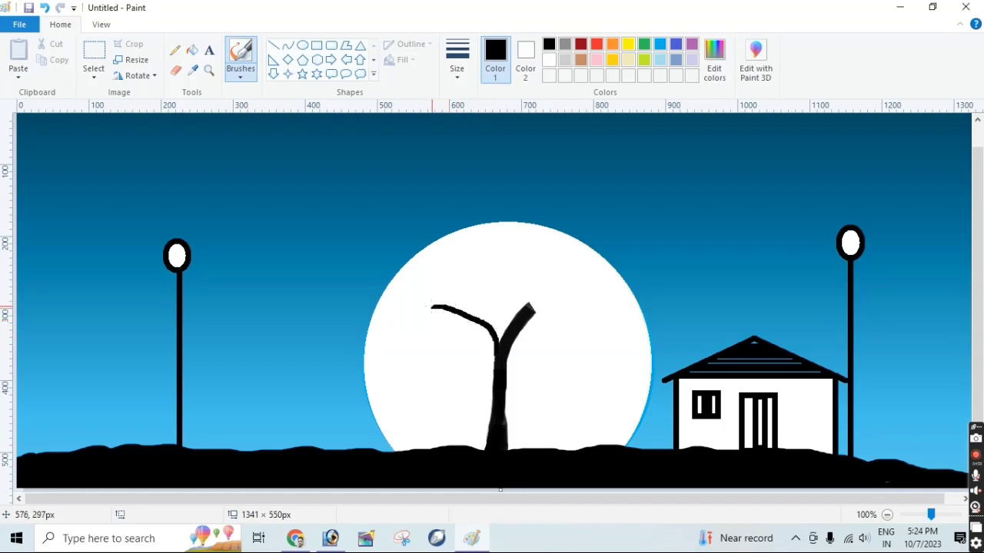
pyautogui.moveTo(400, 303)
pyautogui.mouseDown()
pyautogui.moveTo(316, 302)
pyautogui.moveTo(289, 289)
pyautogui.mouseUp()
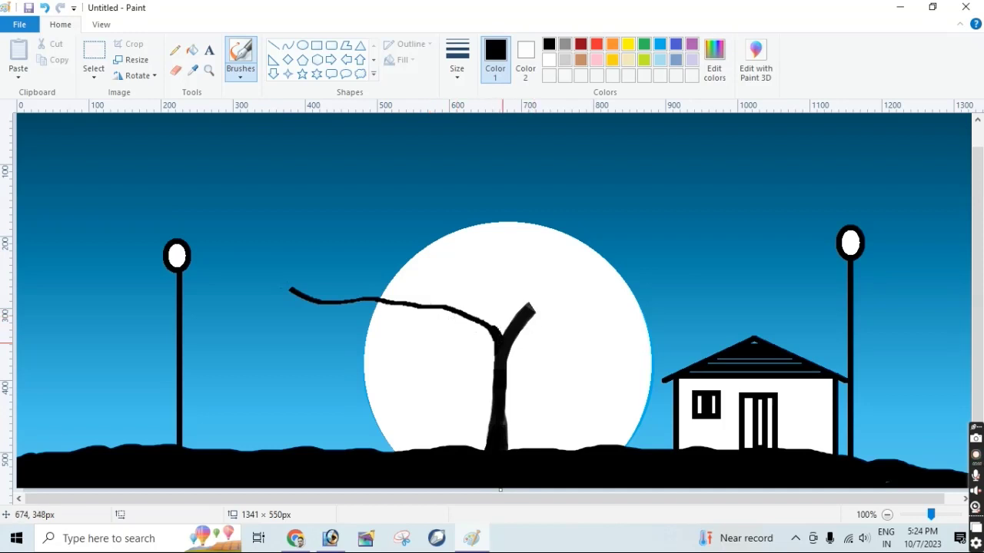
pyautogui.moveTo(460, 313); pyautogui.dragTo(408, 275)
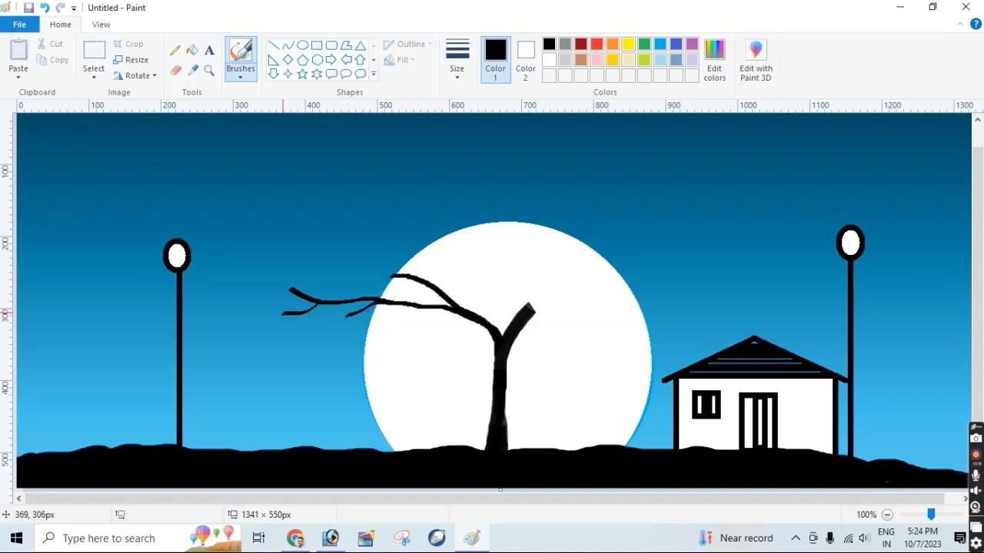
pyautogui.moveTo(335, 296)
pyautogui.mouseDown()
pyautogui.moveTo(291, 272)
pyautogui.moveTo(242, 290)
pyautogui.mouseUp()
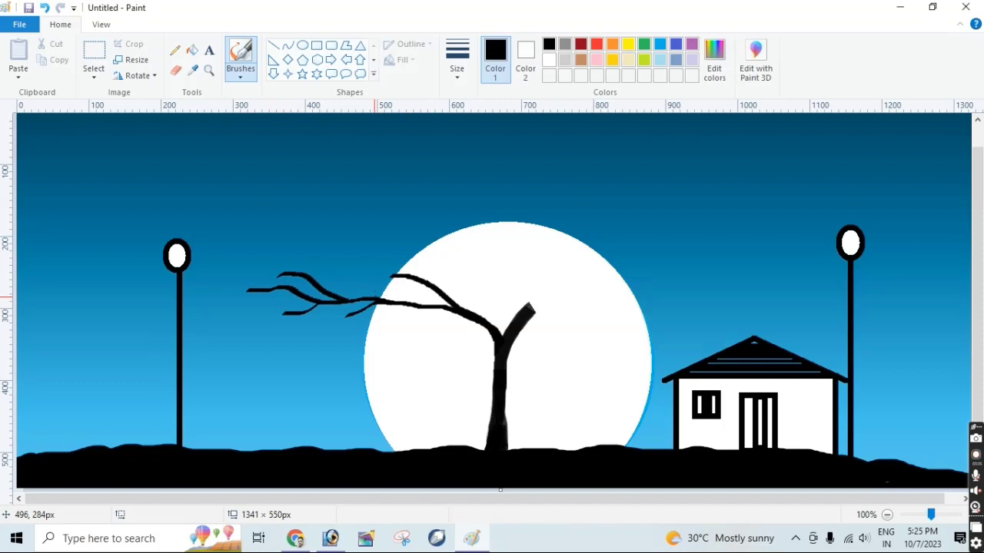
pyautogui.moveTo(375, 297)
pyautogui.mouseDown()
pyautogui.moveTo(338, 256)
pyautogui.moveTo(324, 256)
pyautogui.mouseUp()
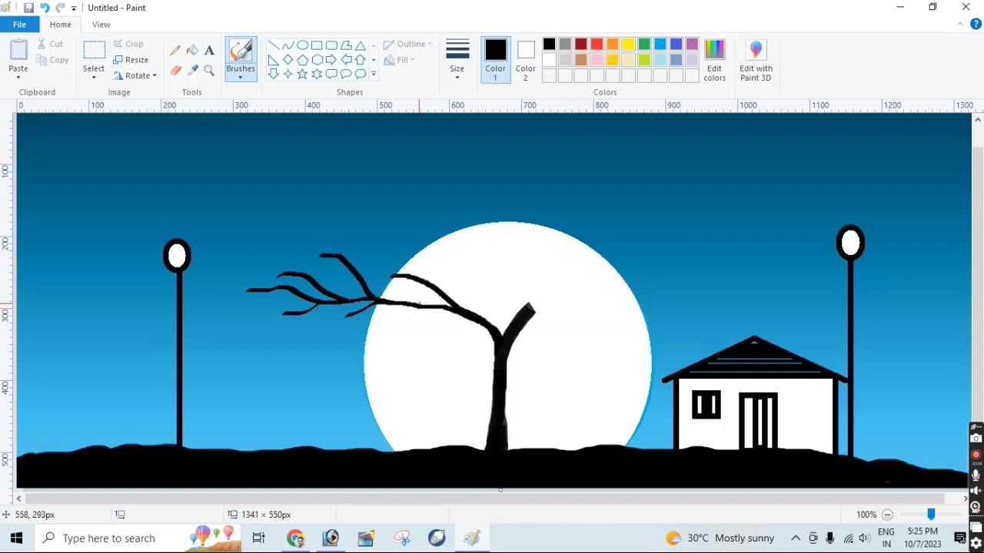
pyautogui.moveTo(419, 306)
pyautogui.mouseDown()
pyautogui.moveTo(390, 291)
pyautogui.moveTo(421, 316)
pyautogui.moveTo(393, 327)
pyautogui.mouseUp()
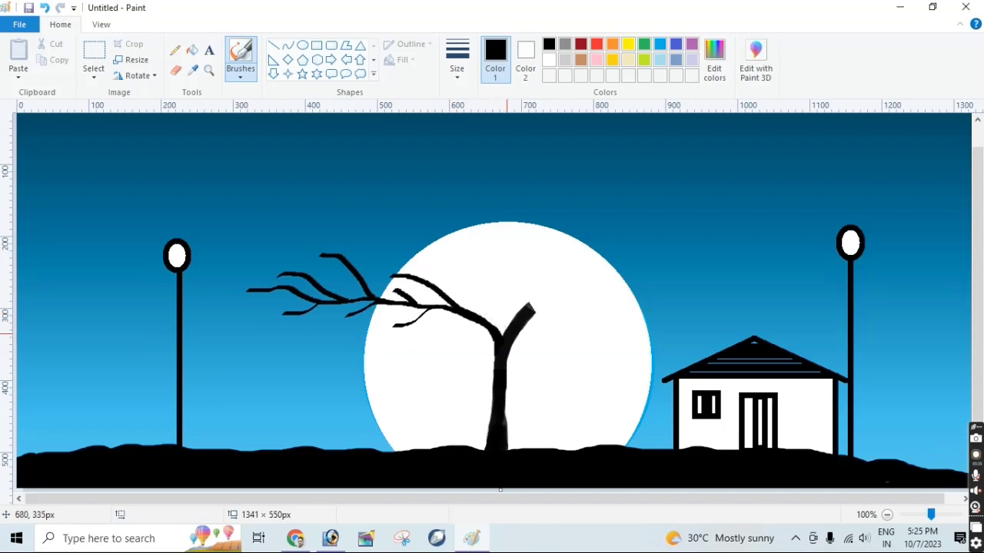
pyautogui.moveTo(498, 329)
pyautogui.mouseDown()
pyautogui.moveTo(429, 243)
pyautogui.moveTo(400, 233)
pyautogui.mouseUp()
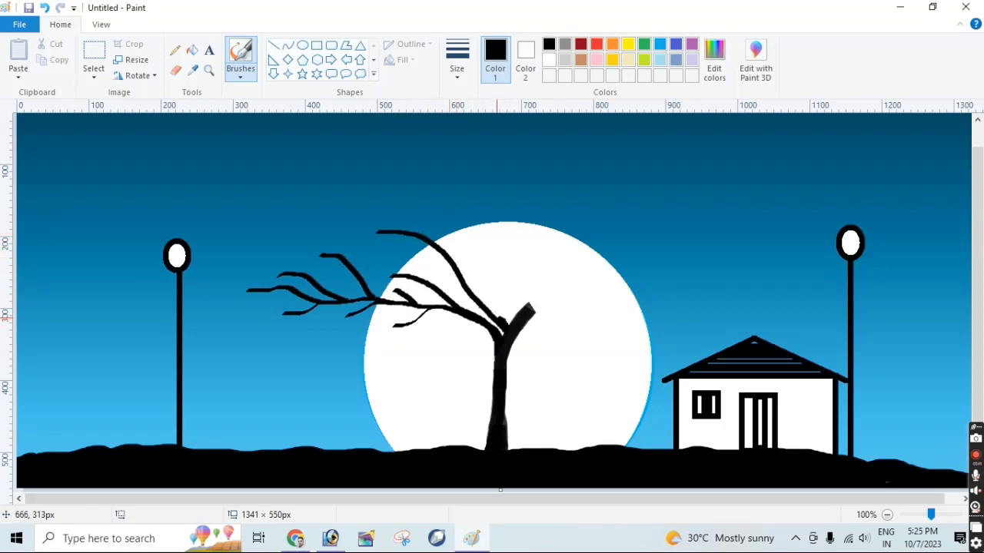
pyautogui.moveTo(496, 316)
pyautogui.mouseDown()
pyautogui.moveTo(475, 285)
pyautogui.moveTo(477, 242)
pyautogui.moveTo(430, 241)
pyautogui.moveTo(428, 206)
pyautogui.mouseUp()
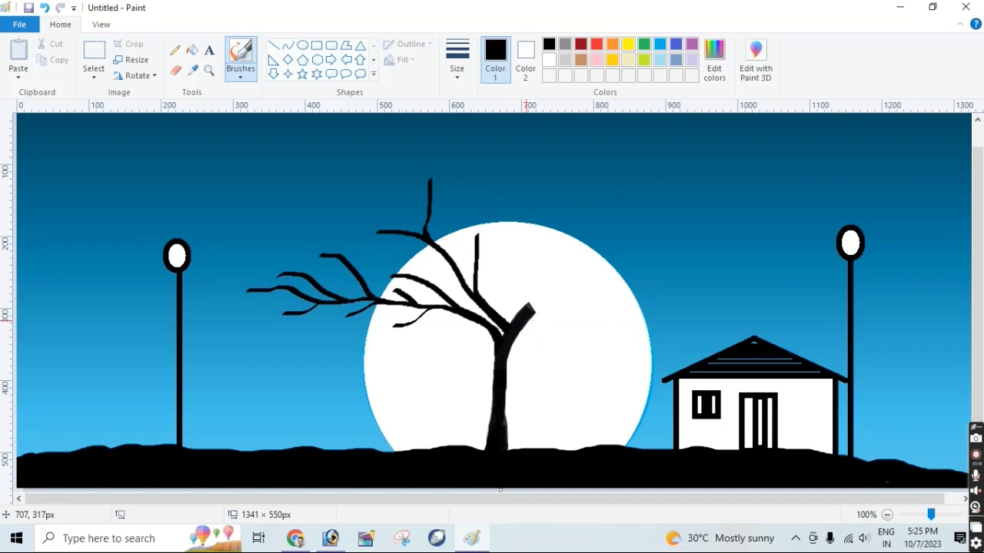
# Step: Extend the tree's right limb with an upward branch with several twigs and a long branch to the right, thickened near its base
pyautogui.moveTo(529, 301)
pyautogui.mouseDown()
pyautogui.moveTo(517, 257)
pyautogui.moveTo(521, 207)
pyautogui.mouseUp()
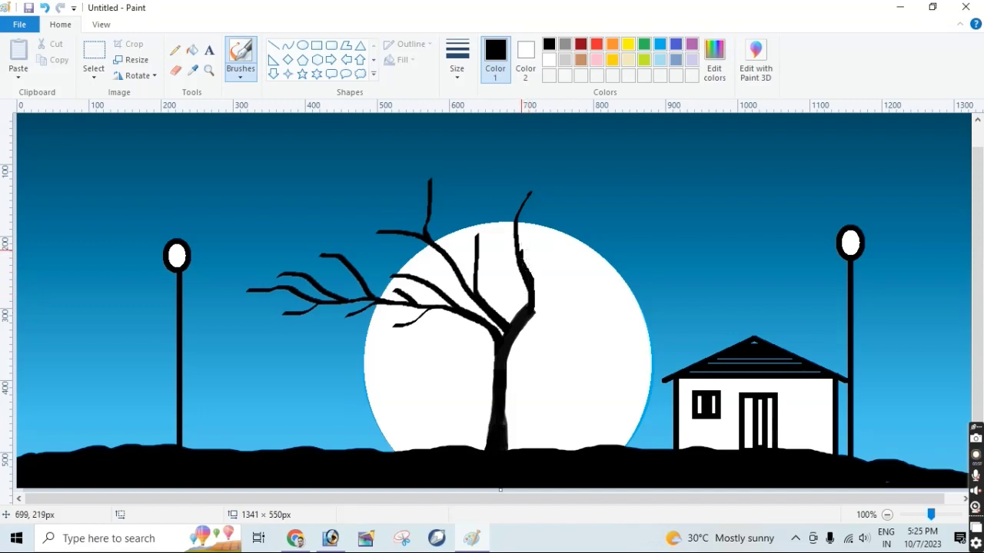
pyautogui.moveTo(523, 244); pyautogui.dragTo(548, 215)
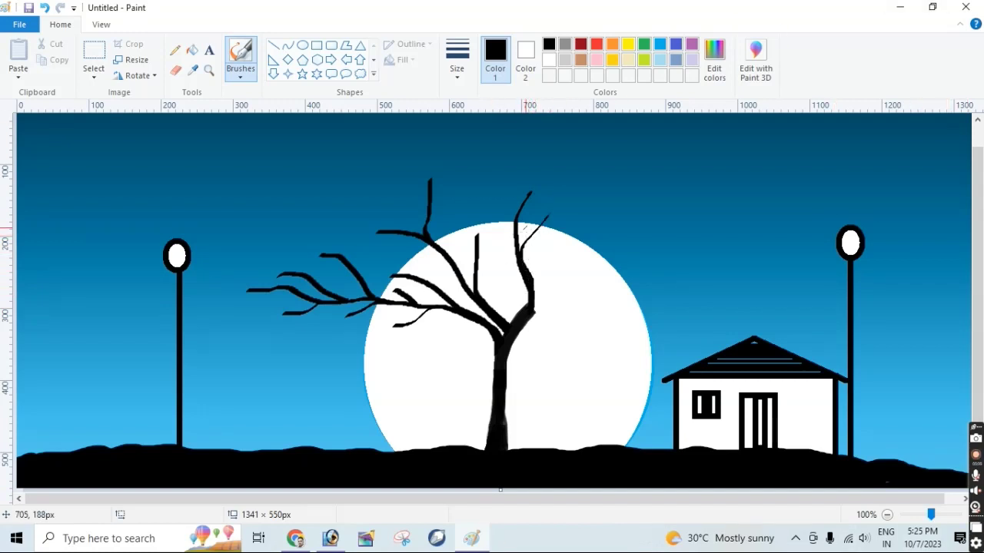
pyautogui.moveTo(534, 271)
pyautogui.mouseDown()
pyautogui.moveTo(511, 262)
pyautogui.moveTo(465, 211)
pyautogui.moveTo(513, 213)
pyautogui.moveTo(475, 176)
pyautogui.mouseUp()
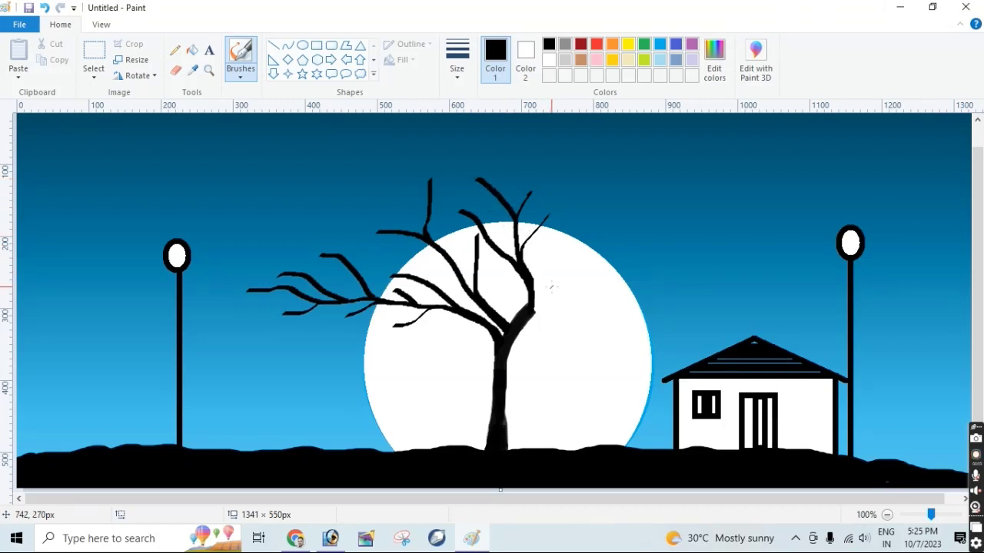
pyautogui.moveTo(533, 304)
pyautogui.mouseDown()
pyautogui.moveTo(561, 283)
pyautogui.moveTo(649, 262)
pyautogui.moveTo(676, 233)
pyautogui.mouseUp()
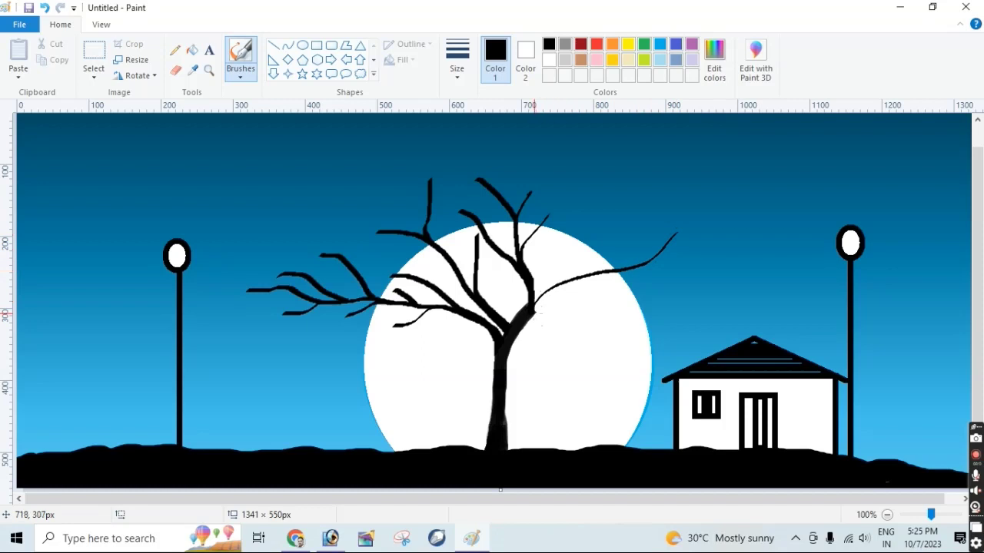
pyautogui.moveTo(536, 310); pyautogui.dragTo(545, 294)
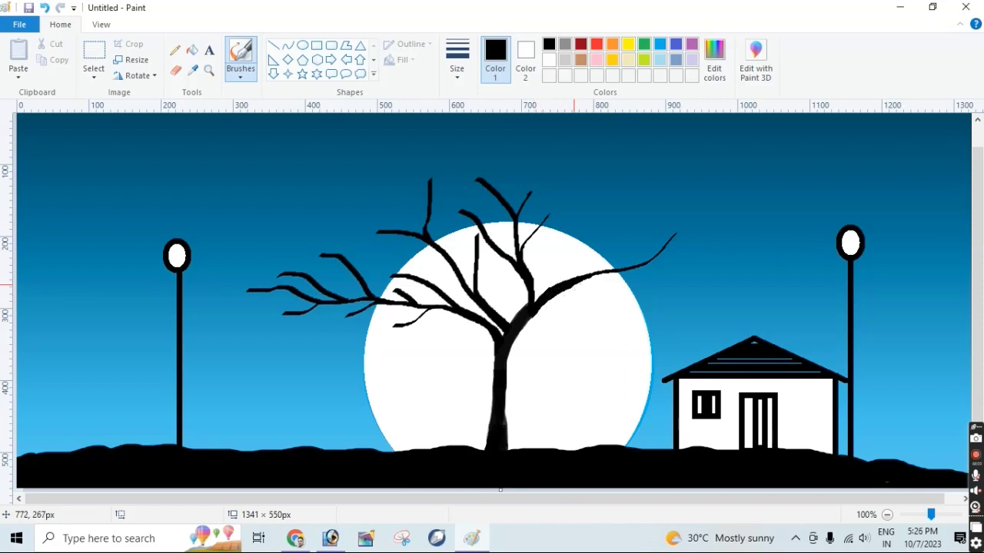
# Step: Add a lower branch, two upward twigs and a long outer twig to the tree's right limb in black
pyautogui.moveTo(600, 278); pyautogui.dragTo(685, 275)
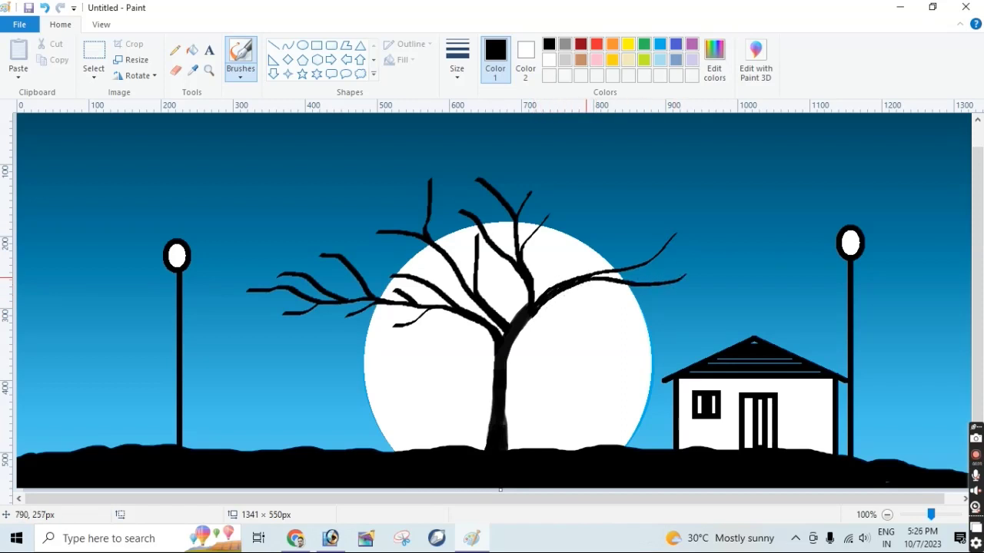
pyautogui.moveTo(566, 276)
pyautogui.mouseDown()
pyautogui.moveTo(607, 245)
pyautogui.moveTo(619, 218)
pyautogui.mouseUp()
pyautogui.moveTo(574, 286); pyautogui.dragTo(618, 256)
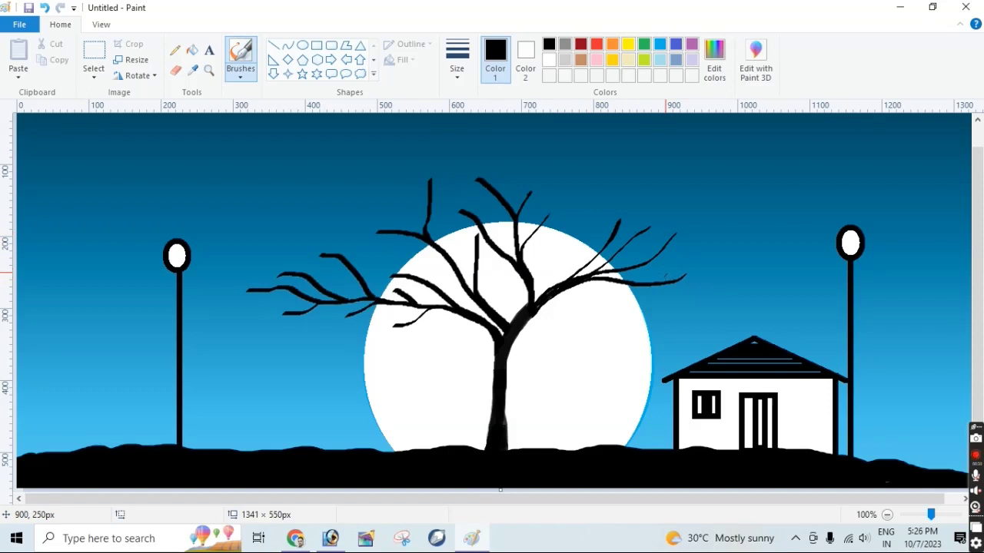
pyautogui.moveTo(664, 261); pyautogui.dragTo(731, 226)
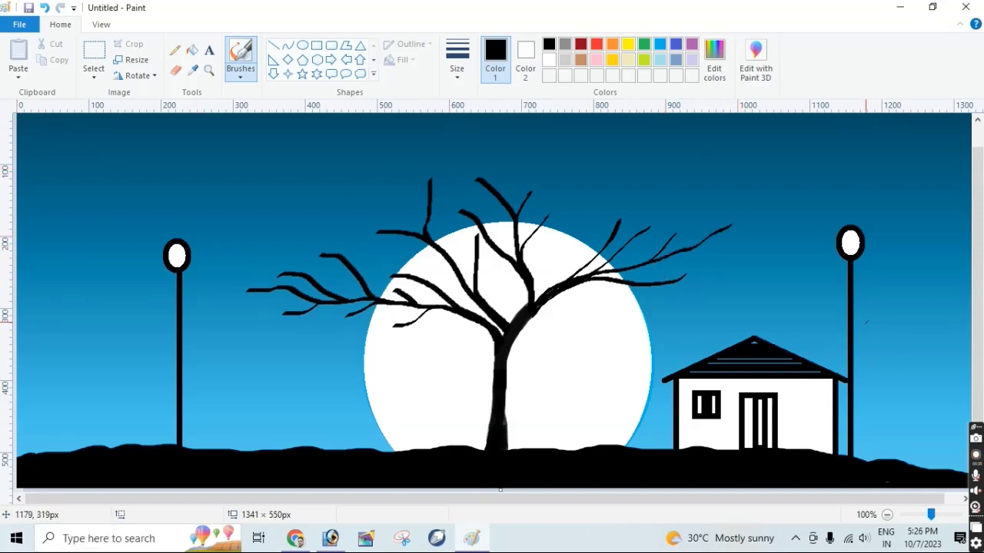
# Step: Paint two thin black cloud streaks with the Oil brush, beside the left lamp and above the tree's left branches
pyautogui.click(241, 80)
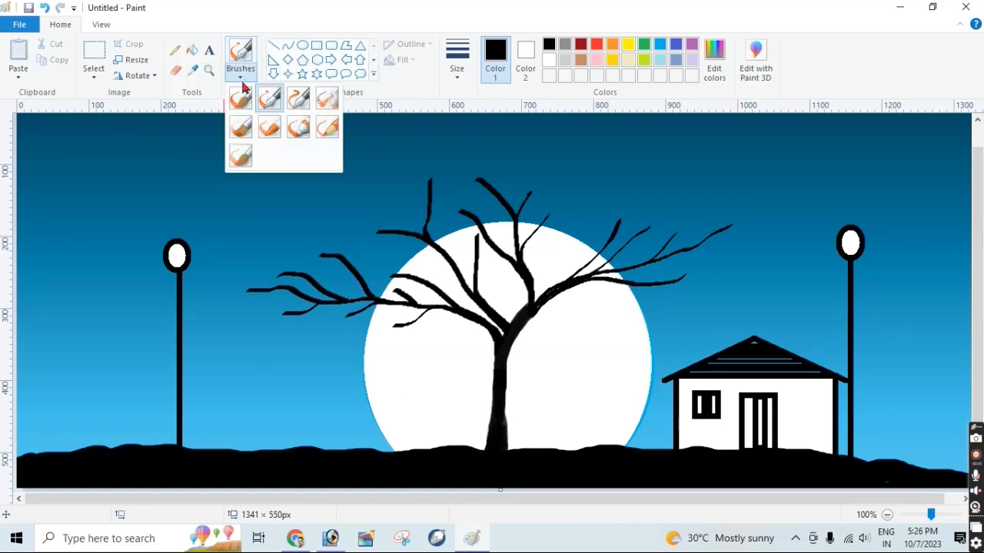
pyautogui.click(240, 127)
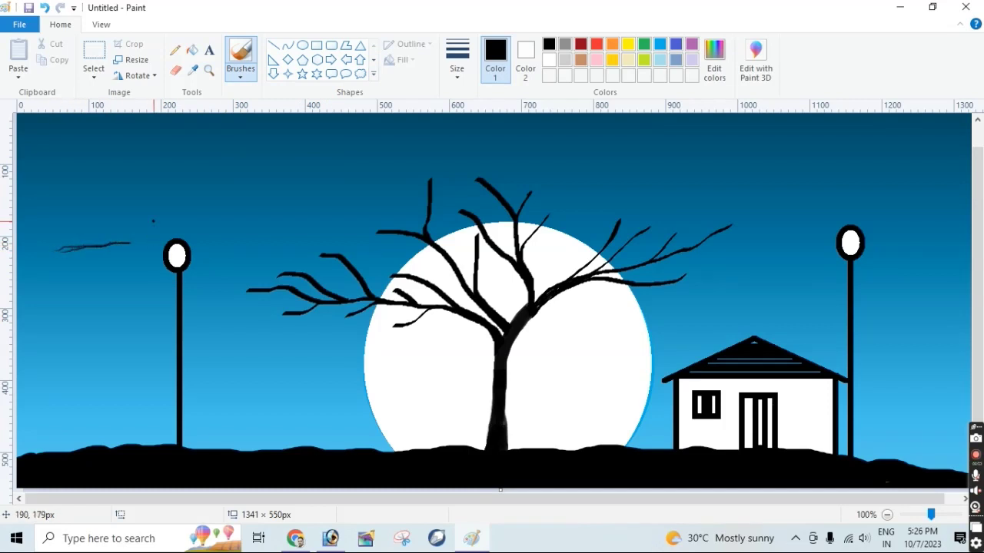
pyautogui.click(240, 79)
pyautogui.click(239, 127)
pyautogui.moveTo(272, 200); pyautogui.dragTo(243, 200)
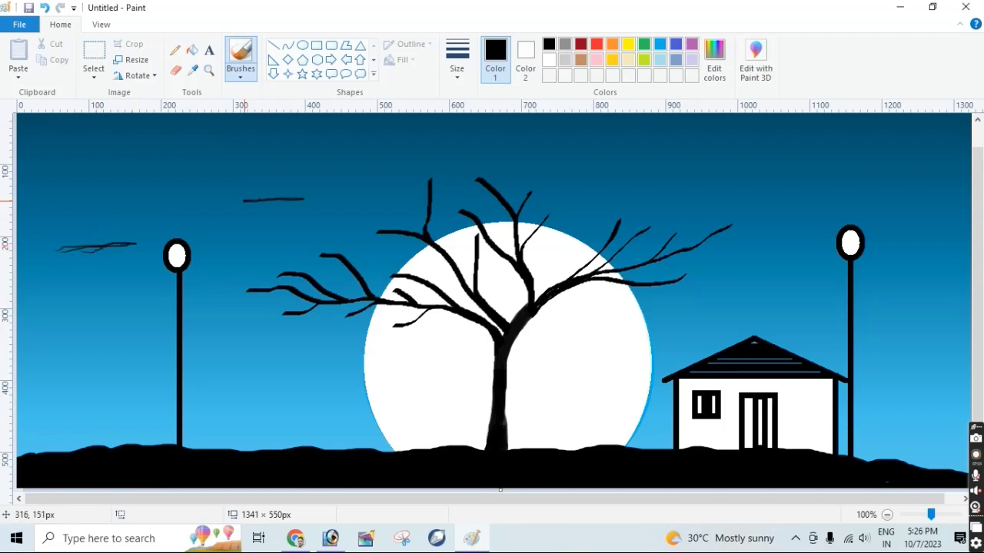
# Step: Thicken both cloud streaks with the Watercolor brush and add two more clouds, above the left lamp and above the tree
pyautogui.click(235, 77)
pyautogui.click(243, 157)
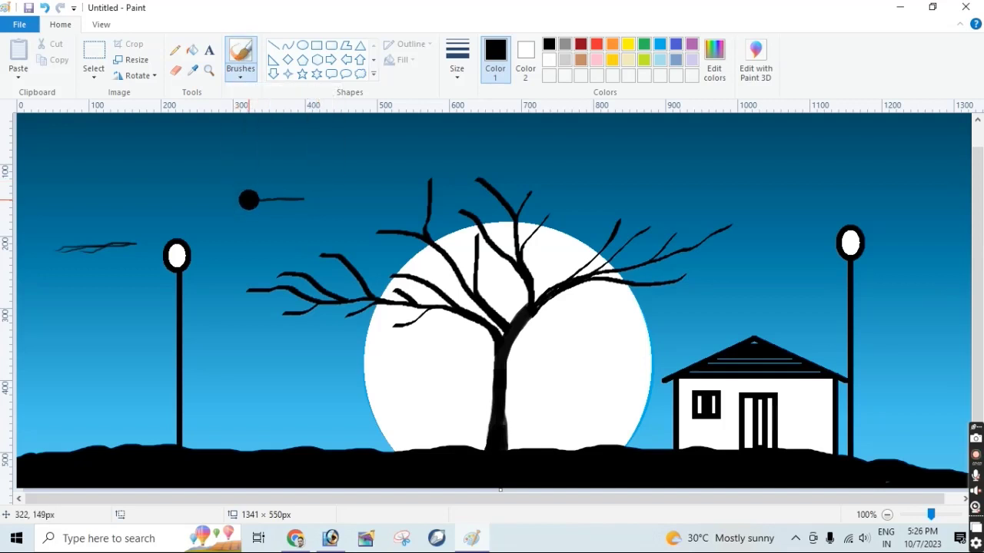
pyautogui.moveTo(248, 199); pyautogui.dragTo(315, 199)
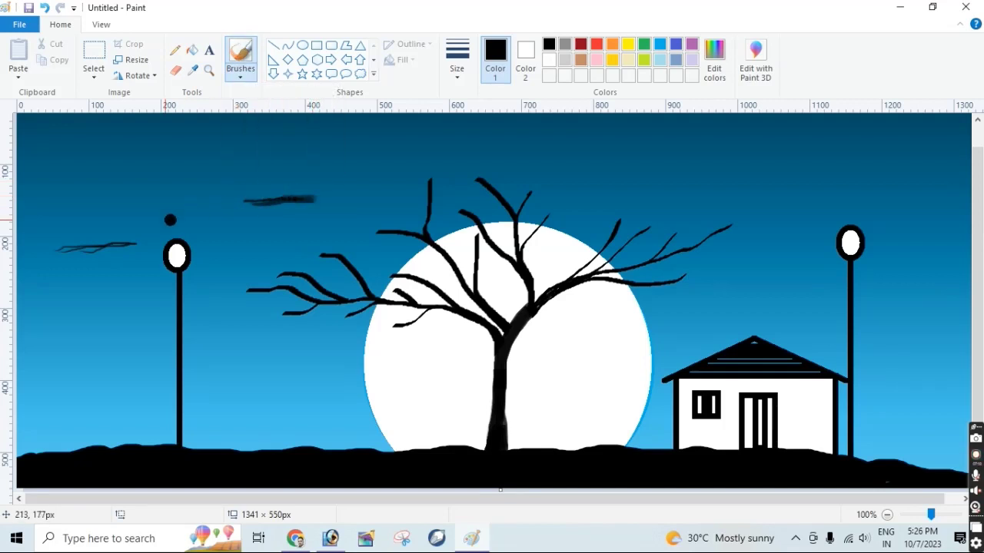
pyautogui.moveTo(66, 246)
pyautogui.mouseDown()
pyautogui.moveTo(59, 248)
pyautogui.moveTo(132, 246)
pyautogui.mouseUp()
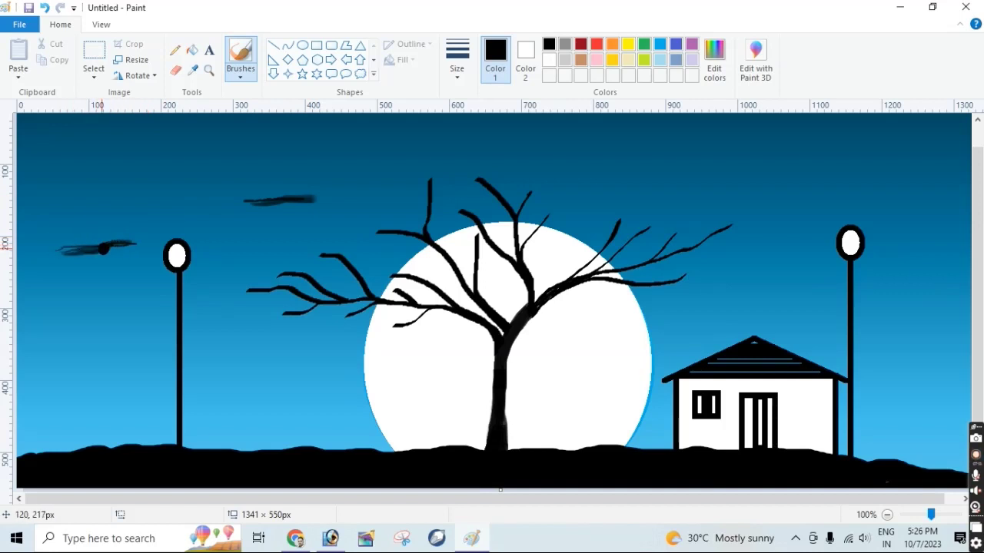
pyautogui.moveTo(81, 161)
pyautogui.mouseDown()
pyautogui.moveTo(162, 161)
pyautogui.moveTo(134, 162)
pyautogui.mouseUp()
pyautogui.moveTo(397, 143)
pyautogui.mouseDown()
pyautogui.moveTo(517, 139)
pyautogui.moveTo(426, 147)
pyautogui.mouseUp()
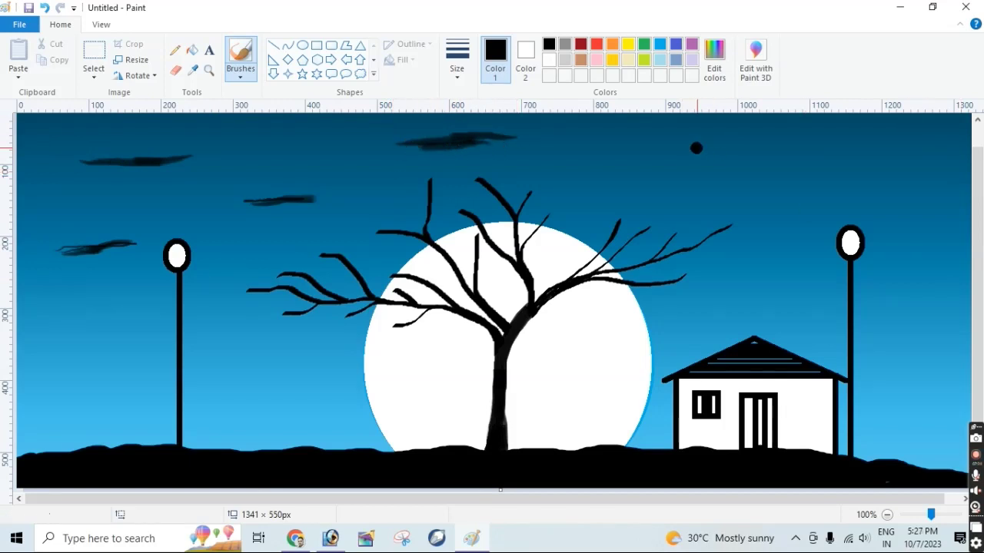
# Step: Paint a large layered black cloud high above the house and a small one just above the right lamp
pyautogui.moveTo(695, 147)
pyautogui.mouseDown()
pyautogui.moveTo(813, 145)
pyautogui.moveTo(799, 157)
pyautogui.moveTo(819, 154)
pyautogui.moveTo(711, 159)
pyautogui.moveTo(786, 151)
pyautogui.mouseUp()
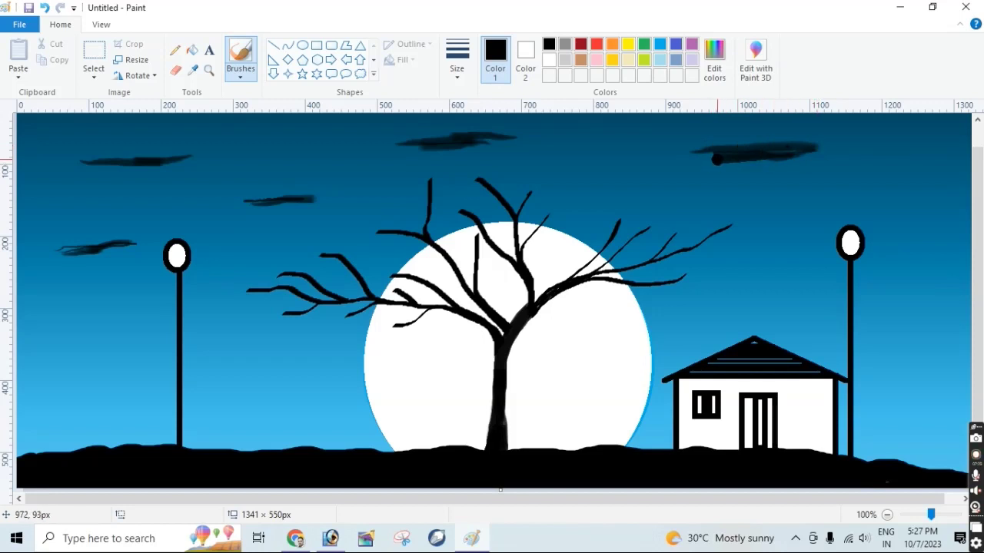
pyautogui.moveTo(716, 159)
pyautogui.mouseDown()
pyautogui.moveTo(668, 163)
pyautogui.moveTo(736, 152)
pyautogui.mouseUp()
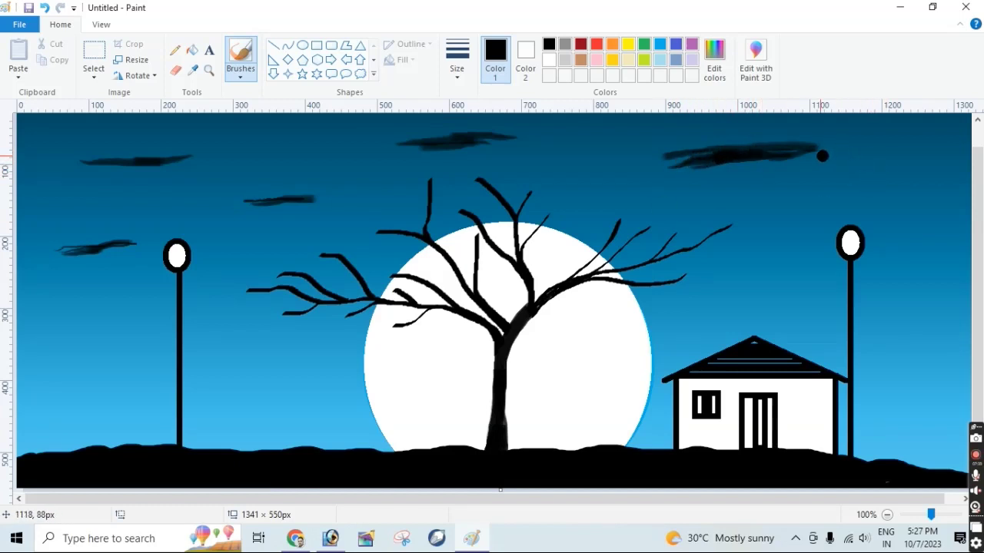
pyautogui.moveTo(841, 146); pyautogui.dragTo(764, 146)
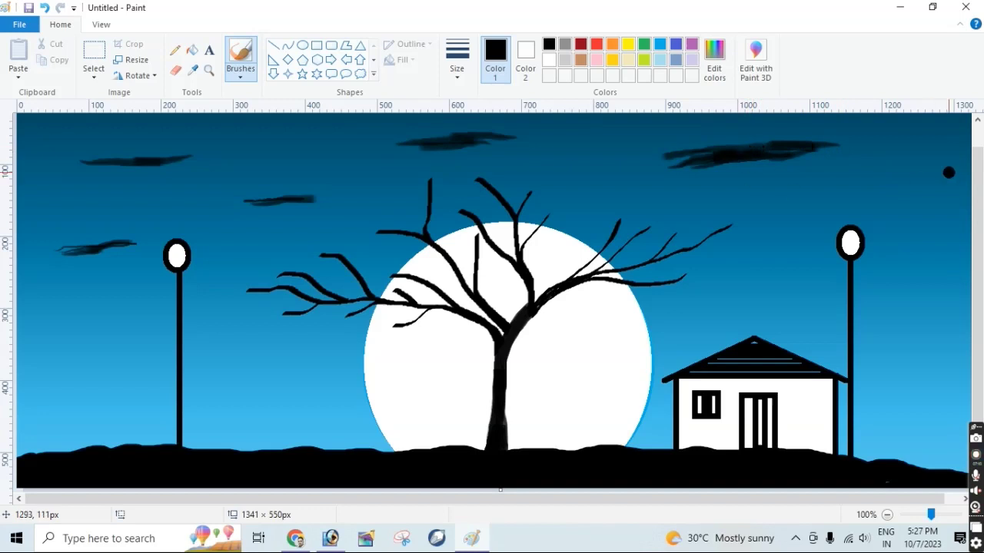
pyautogui.moveTo(846, 206)
pyautogui.mouseDown()
pyautogui.moveTo(948, 208)
pyautogui.moveTo(883, 202)
pyautogui.mouseUp()
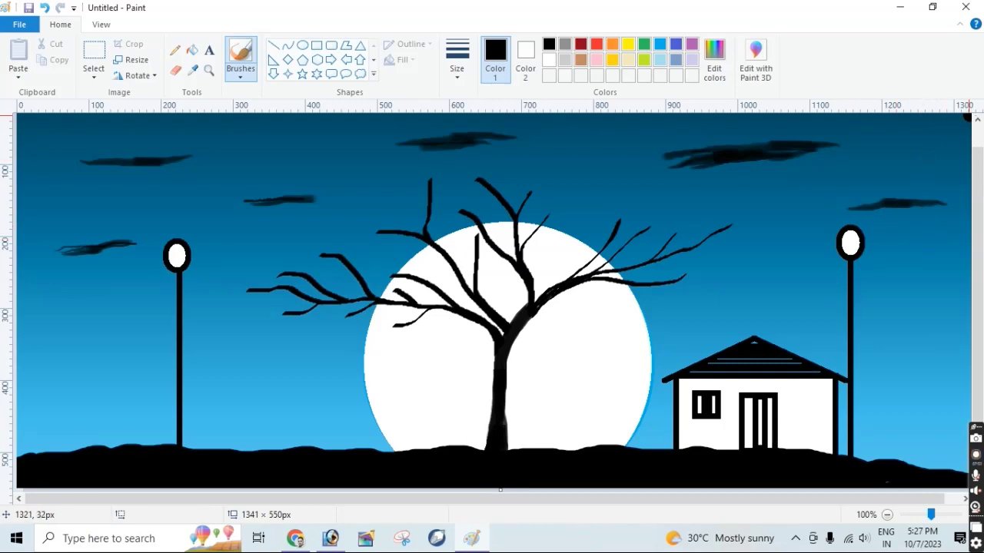
pyautogui.click(299, 540)
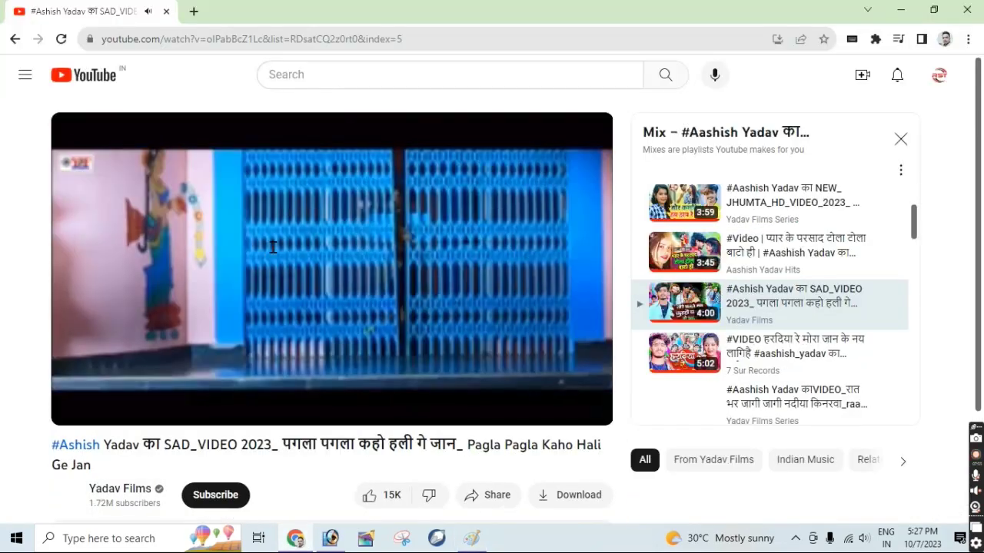
pyautogui.click(273, 248)
pyautogui.click(331, 538)
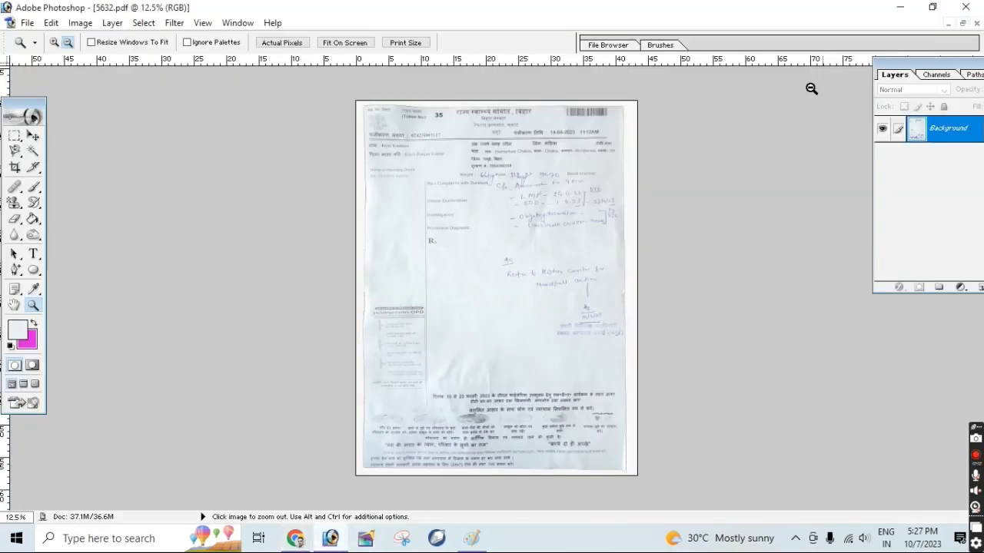
pyautogui.click(471, 538)
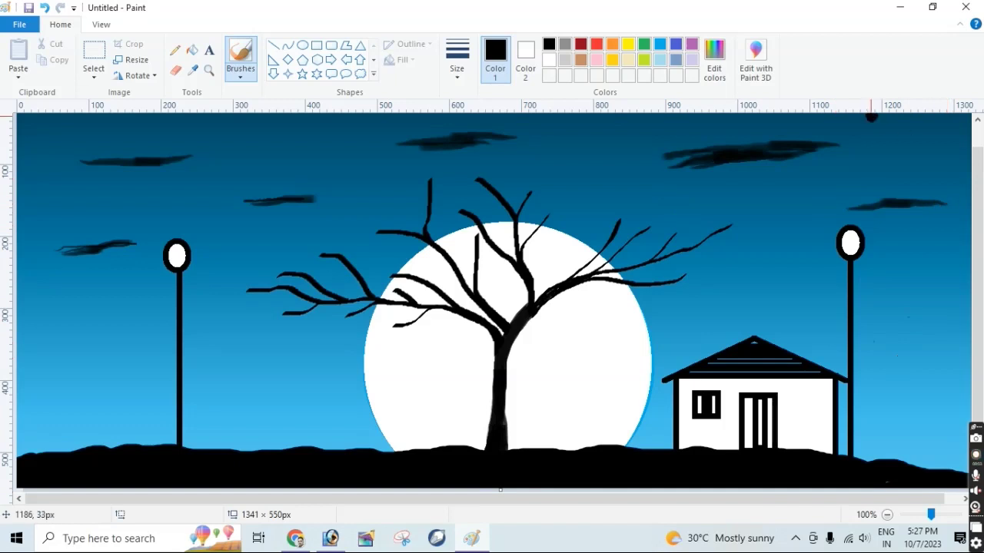
# Step: Paint a broad band of dark clouds across the whole upper edge of the sky with the black watercolor brush
pyautogui.moveTo(868, 122)
pyautogui.mouseDown()
pyautogui.moveTo(956, 118)
pyautogui.moveTo(235, 120)
pyautogui.mouseUp()
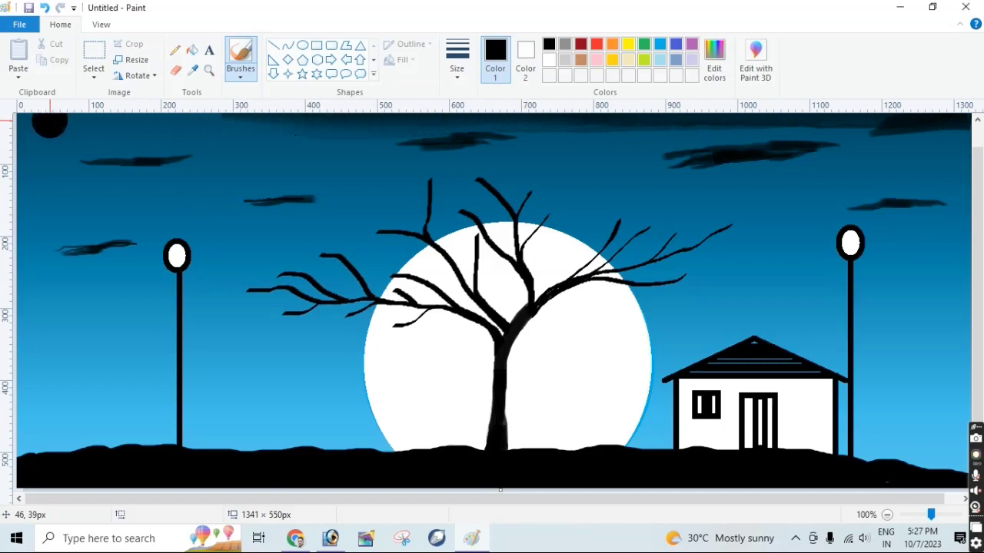
pyautogui.moveTo(18, 127)
pyautogui.mouseDown()
pyautogui.moveTo(246, 115)
pyautogui.moveTo(45, 134)
pyautogui.moveTo(20, 119)
pyautogui.moveTo(49, 118)
pyautogui.moveTo(669, 115)
pyautogui.moveTo(946, 134)
pyautogui.moveTo(965, 146)
pyautogui.moveTo(722, 130)
pyautogui.mouseUp()
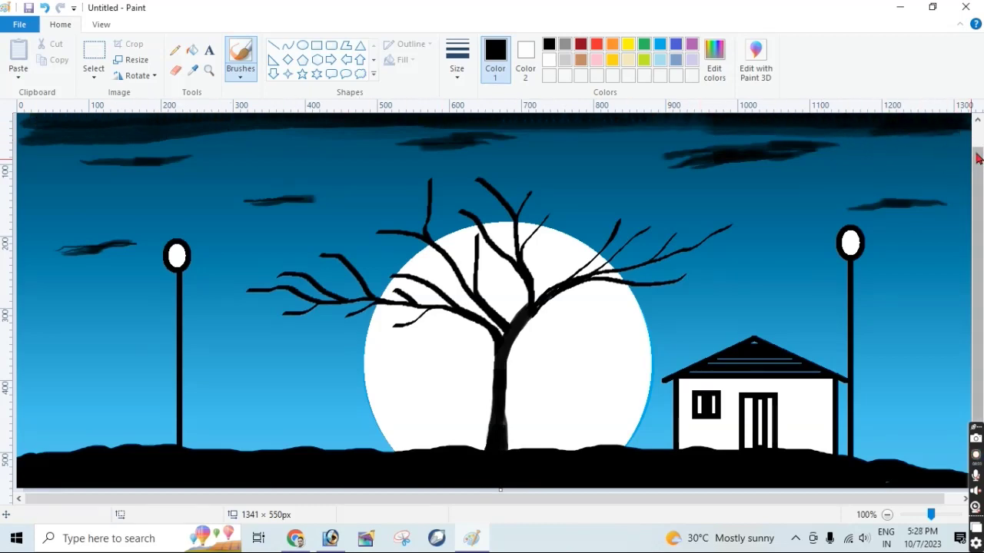
pyautogui.moveTo(960, 149)
pyautogui.mouseDown()
pyautogui.moveTo(885, 129)
pyautogui.moveTo(621, 139)
pyautogui.mouseUp()
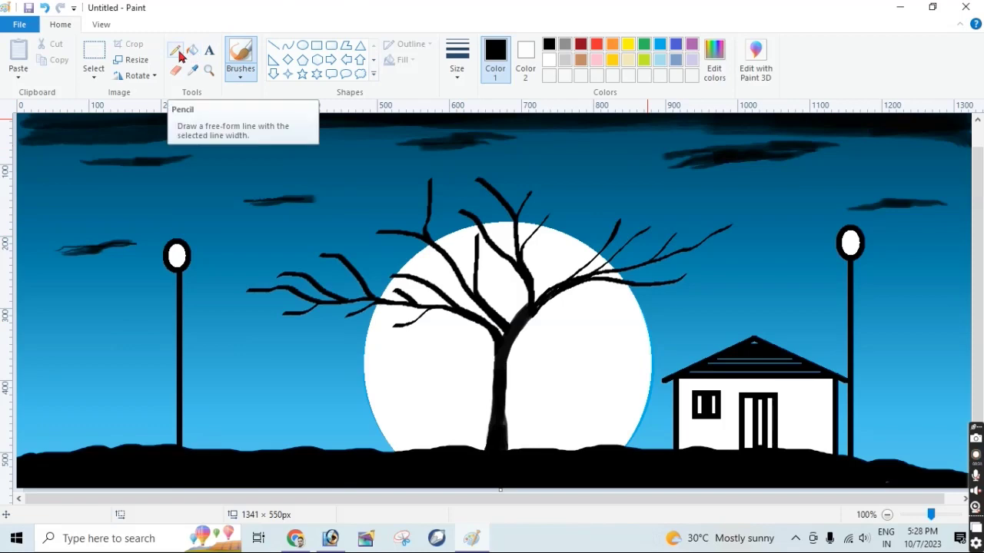
# Step: Draw a swing under the tree's right limb: two thin vertical ropes, about 119 px long, and a thick seat about 79 px wide
pyautogui.click(274, 45)
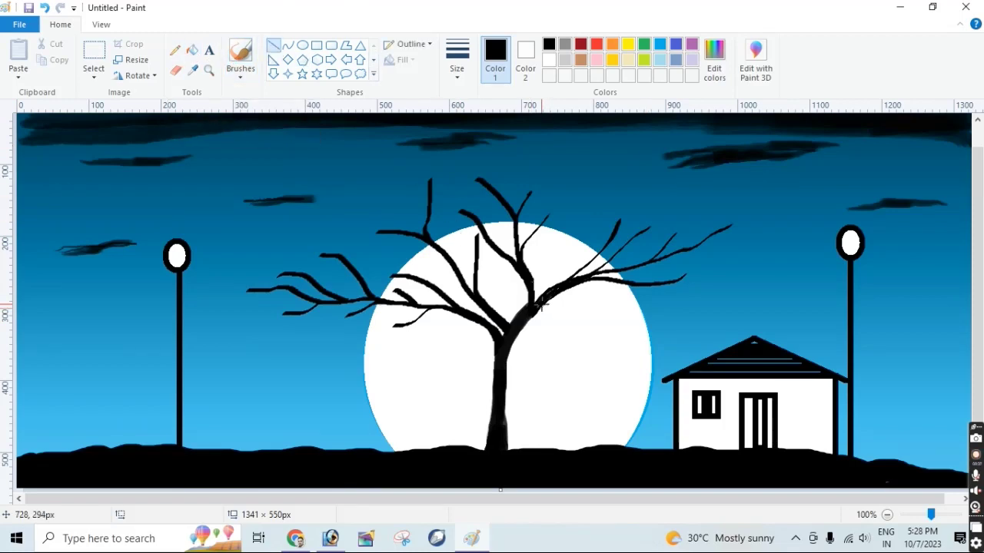
pyautogui.moveTo(540, 302); pyautogui.dragTo(541, 392)
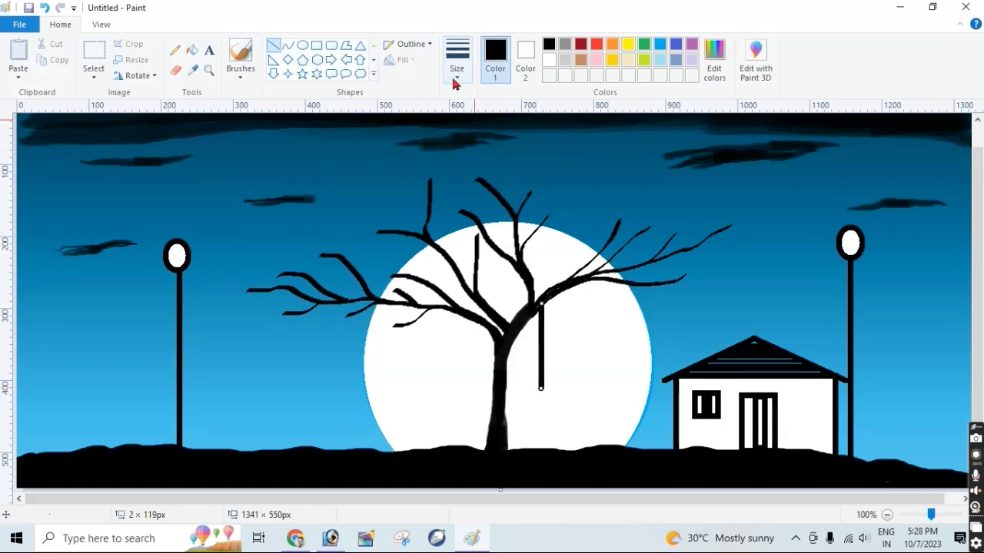
pyautogui.click(455, 77)
pyautogui.click(477, 136)
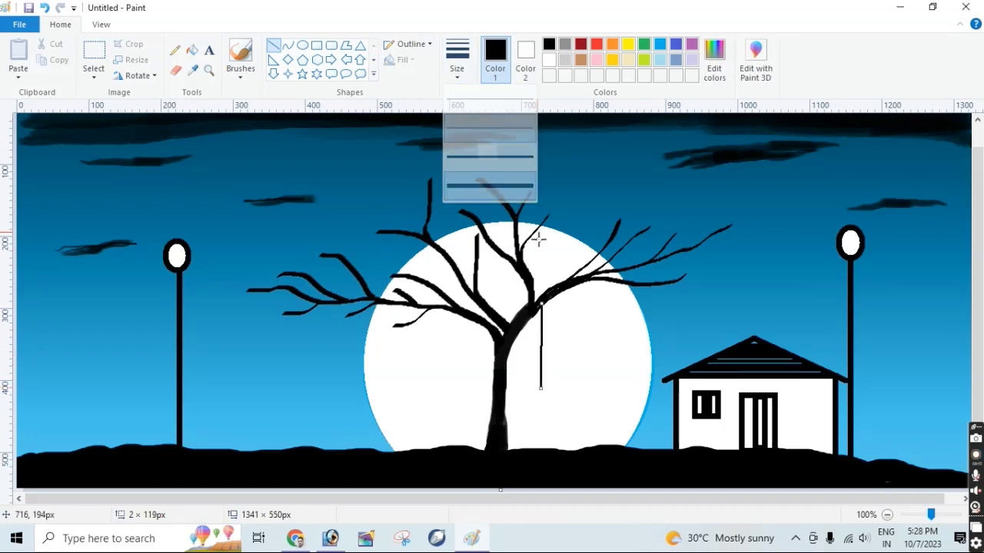
pyautogui.moveTo(584, 282)
pyautogui.mouseDown()
pyautogui.moveTo(583, 387)
pyautogui.moveTo(545, 390)
pyautogui.moveTo(591, 386)
pyautogui.mouseUp()
pyautogui.click(457, 62)
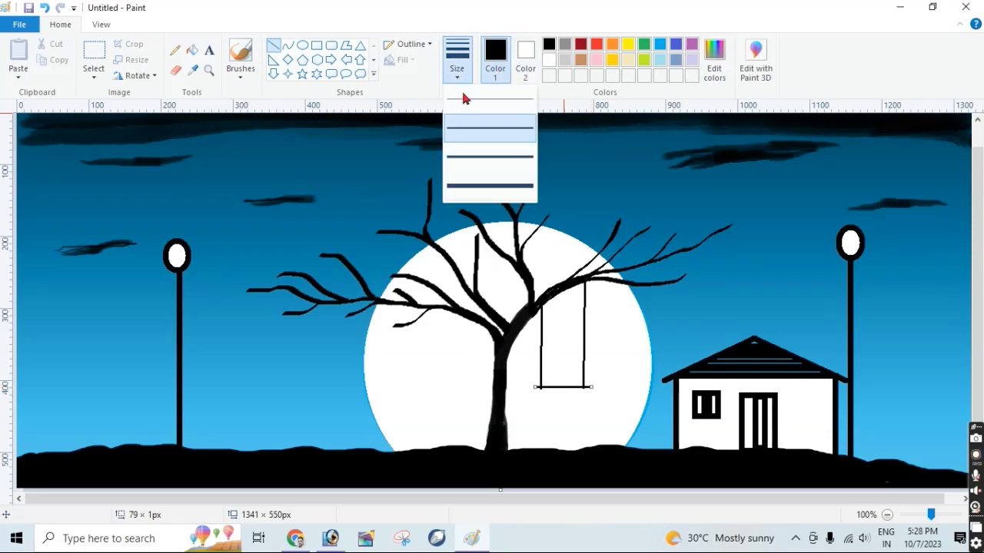
pyautogui.click(484, 187)
pyautogui.click(720, 290)
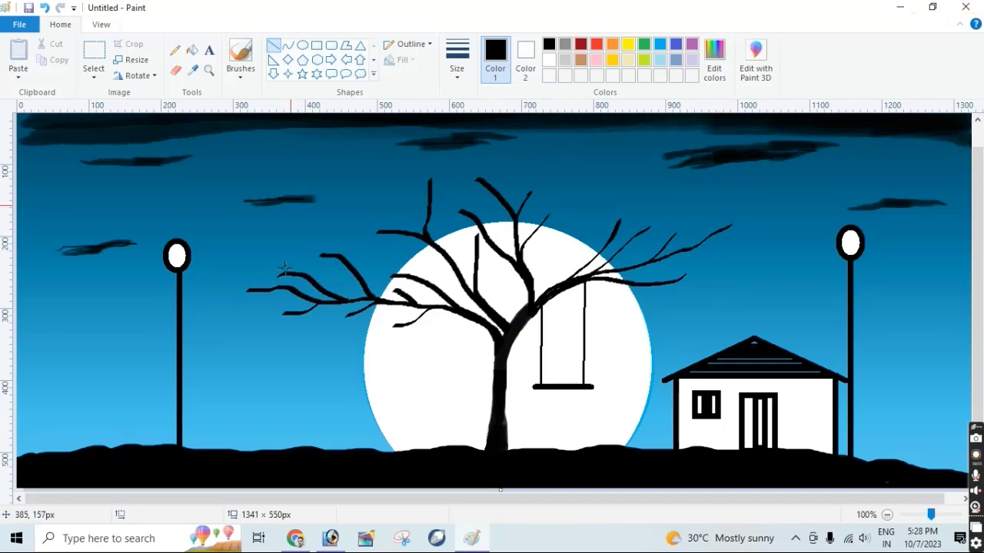
# Step: Paint eight small check-shaped black birds around the branches in front of the moon with Calligraphy brush 1
pyautogui.click(240, 70)
pyautogui.click(270, 96)
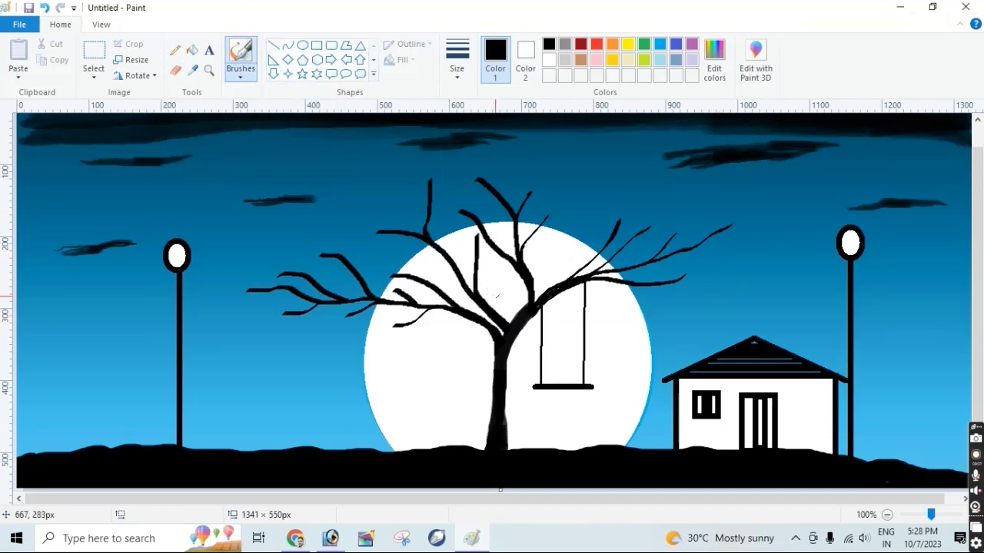
pyautogui.moveTo(490, 282)
pyautogui.mouseDown()
pyautogui.moveTo(504, 279)
pyautogui.moveTo(512, 298)
pyautogui.moveTo(520, 290)
pyautogui.mouseUp()
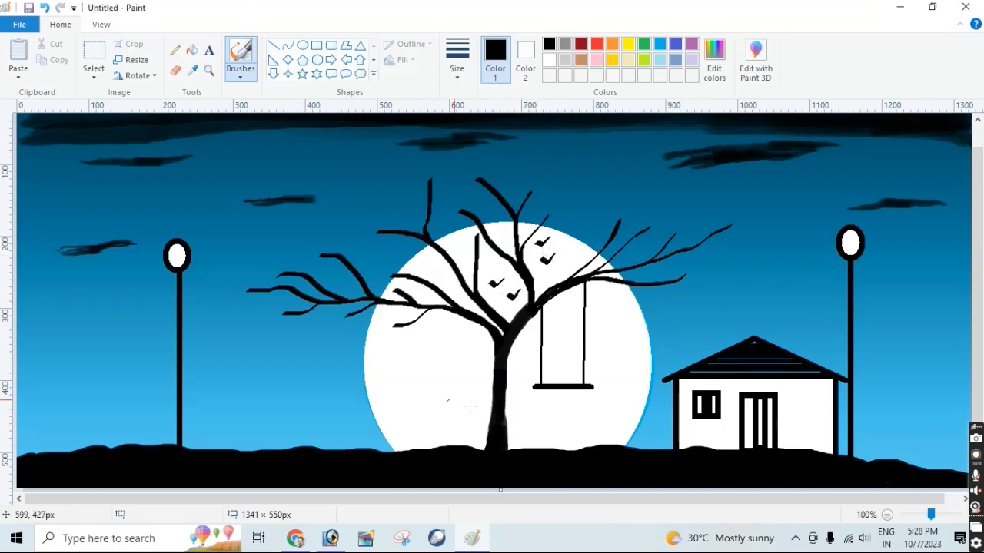
pyautogui.moveTo(453, 240); pyautogui.dragTo(466, 237)
pyautogui.moveTo(419, 271); pyautogui.dragTo(422, 269)
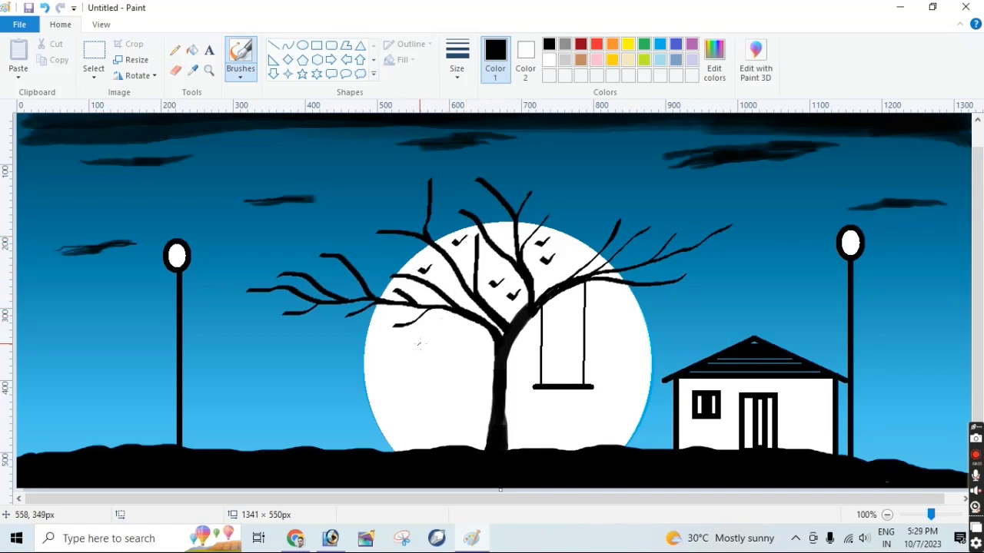
pyautogui.moveTo(429, 329)
pyautogui.mouseDown()
pyautogui.moveTo(445, 327)
pyautogui.moveTo(457, 348)
pyautogui.moveTo(466, 342)
pyautogui.mouseUp()
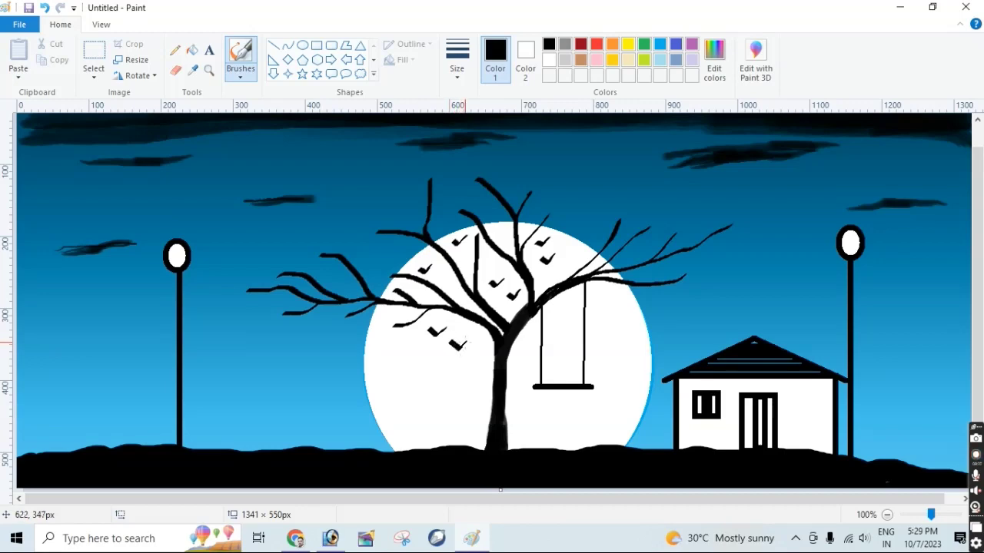
# Step: Paint a small black silhouette of a person sitting on the swing with the standard Brush reduced to a fine size
pyautogui.click(231, 73)
pyautogui.click(244, 98)
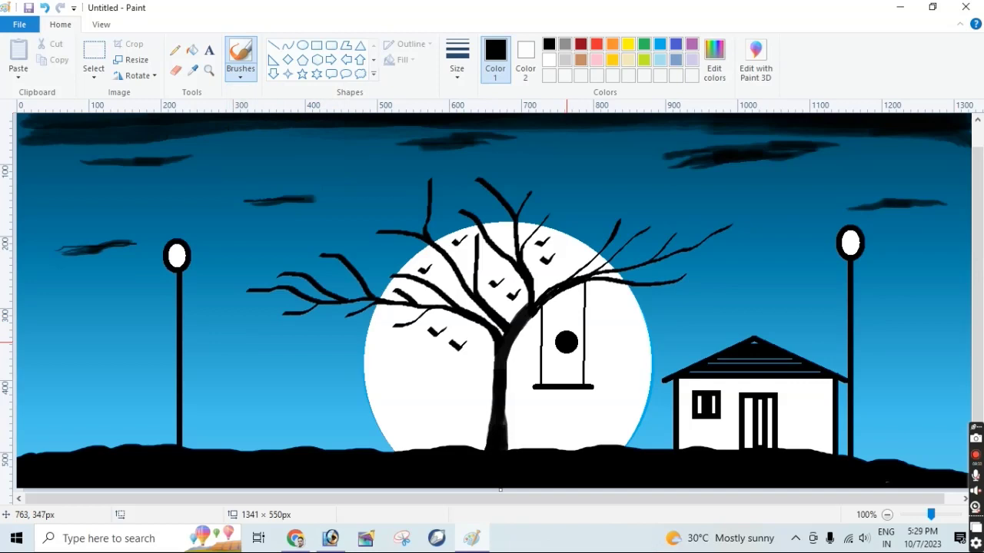
pyautogui.hotkey('ctrl', '-')
pyautogui.hotkey('ctrl', '-')
pyautogui.hotkey('ctrl', '-')
pyautogui.hotkey('ctrl', '-')
pyautogui.hotkey('ctrl', '-')
pyautogui.hotkey('ctrl', '-')
pyautogui.hotkey('ctrl', '-')
pyautogui.hotkey('ctrl', '-')
pyautogui.hotkey('ctrl', '-')
pyautogui.hotkey('ctrl', '-')
pyautogui.hotkey('ctrl', '-')
pyautogui.hotkey('ctrl', '-')
pyautogui.hotkey('ctrl', '-')
pyautogui.hotkey('ctrl', '-')
pyautogui.hotkey('ctrl', '-')
pyautogui.hotkey('ctrl', '-')
pyautogui.hotkey('ctrl', '-')
pyautogui.hotkey('ctrl', '-')
pyautogui.hotkey('ctrl', '-')
pyautogui.hotkey('ctrl', '-')
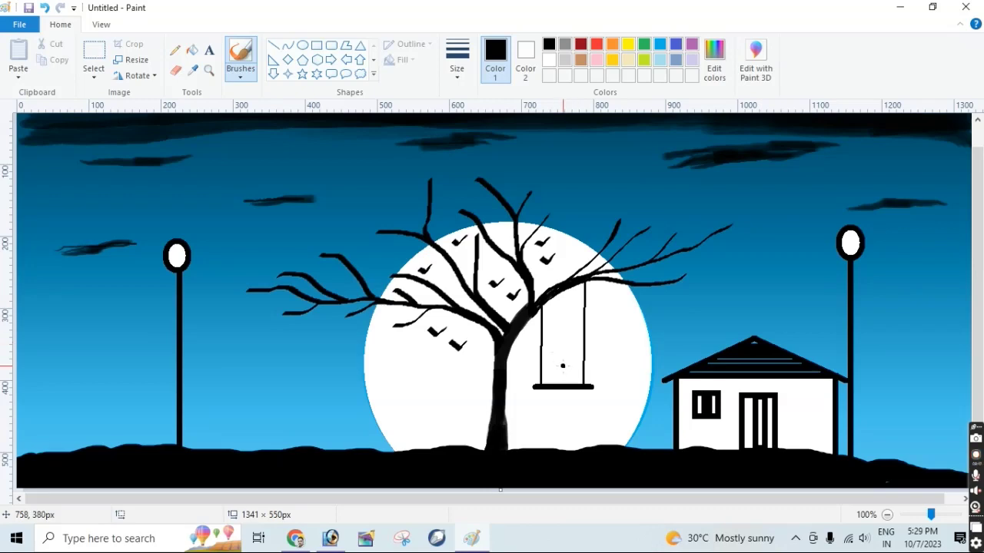
pyautogui.moveTo(563, 367); pyautogui.dragTo(566, 381)
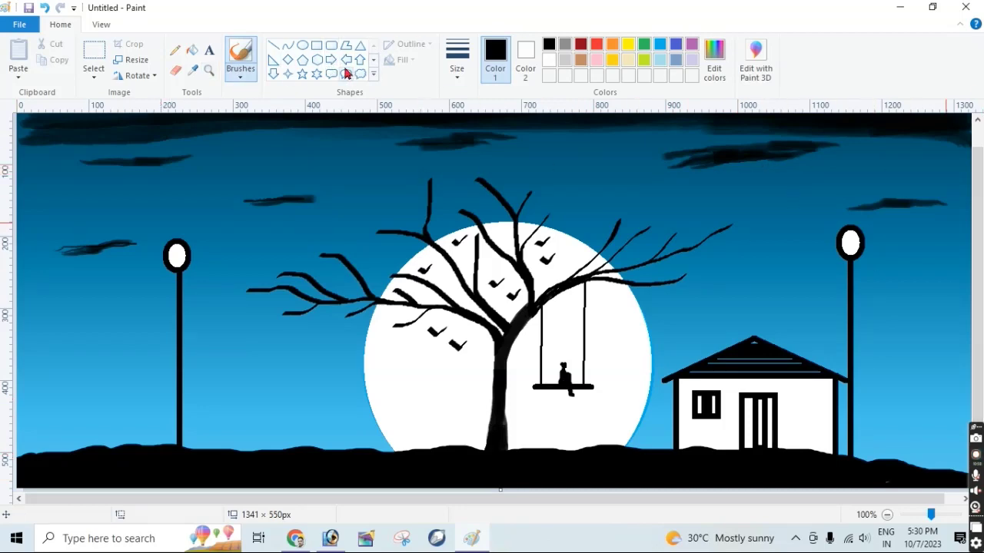
# Step: Scatter small white star dots across the sky on both sides of the tree with the standard Brush
pyautogui.click(240, 70)
pyautogui.click(241, 100)
pyautogui.click(549, 59)
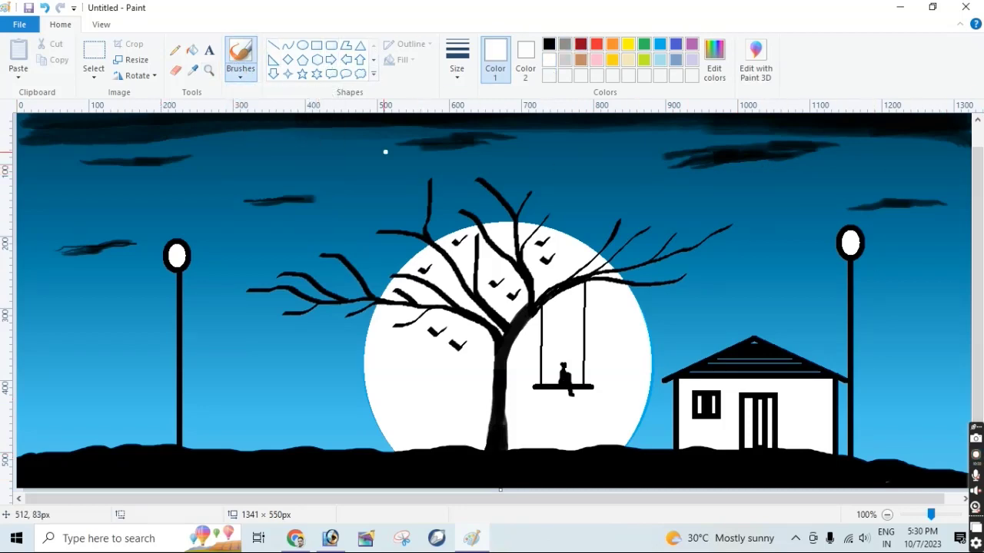
pyautogui.click(288, 142)
pyautogui.click(249, 159)
pyautogui.click(378, 168)
pyautogui.click(316, 166)
pyautogui.click(54, 204)
pyautogui.click(163, 204)
pyautogui.click(706, 202)
pyautogui.click(778, 187)
pyautogui.click(866, 159)
pyautogui.click(935, 171)
pyautogui.click(947, 259)
pyautogui.click(557, 194)
pyautogui.click(100, 183)
pyautogui.click(92, 288)
pyautogui.click(202, 220)
pyautogui.click(216, 286)
pyautogui.click(144, 296)
# Step: Paint black grass blades fanning out on both sides of the tree trunk's base with the standard Brush
pyautogui.click(241, 73)
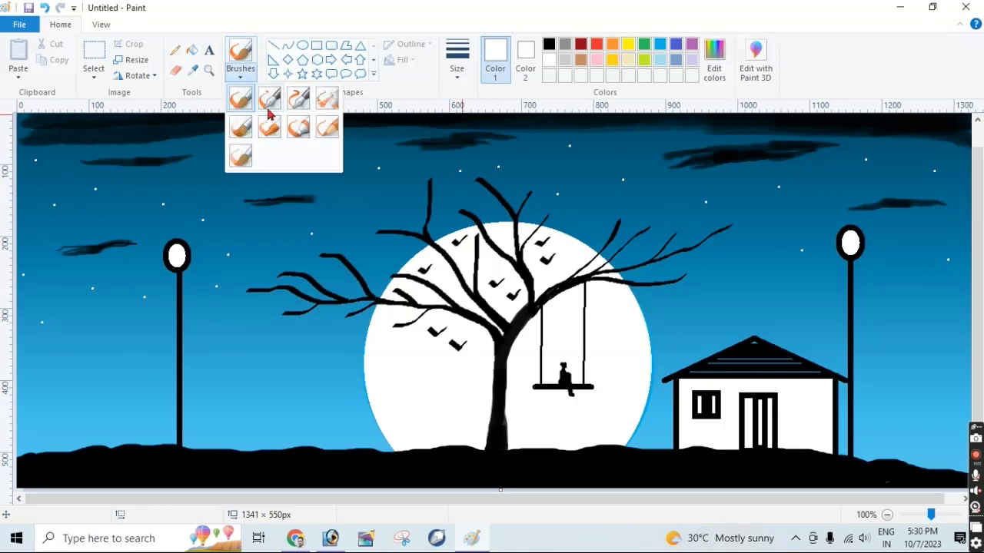
pyautogui.click(241, 101)
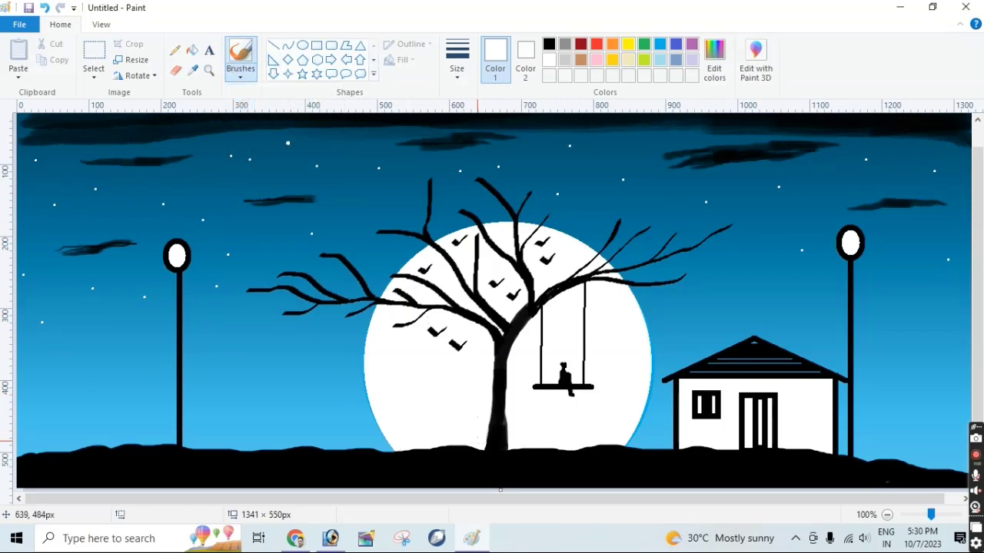
pyautogui.click(549, 44)
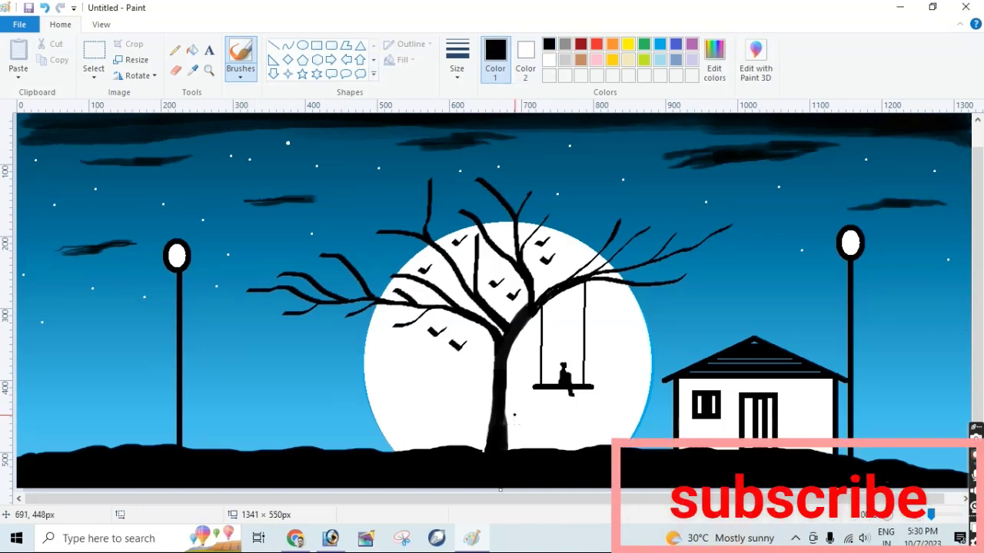
pyautogui.moveTo(482, 450)
pyautogui.mouseDown()
pyautogui.moveTo(468, 433)
pyautogui.moveTo(483, 425)
pyautogui.moveTo(453, 436)
pyautogui.moveTo(464, 431)
pyautogui.moveTo(435, 428)
pyautogui.moveTo(445, 428)
pyautogui.mouseUp()
pyautogui.moveTo(446, 449); pyautogui.dragTo(421, 427)
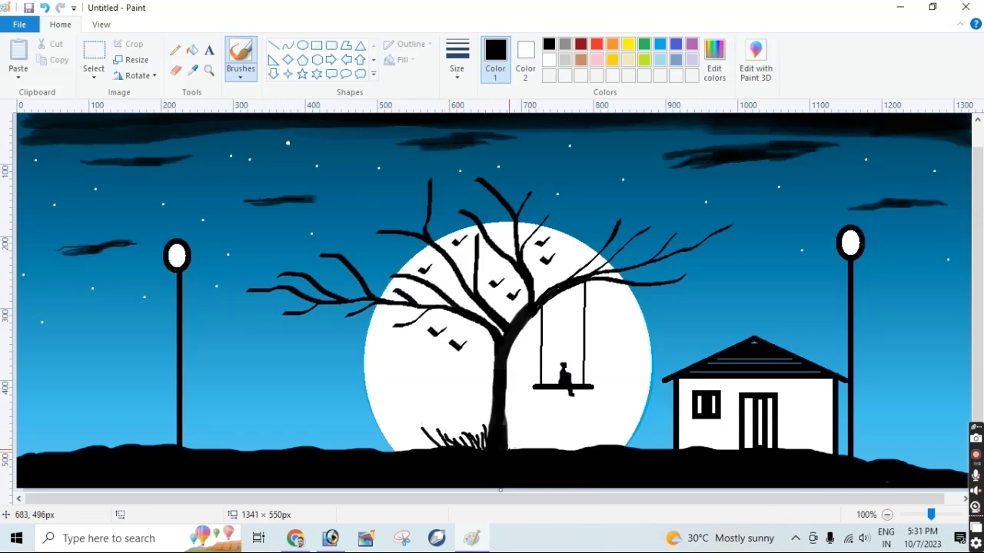
pyautogui.moveTo(509, 450)
pyautogui.mouseDown()
pyautogui.moveTo(516, 424)
pyautogui.moveTo(548, 440)
pyautogui.moveTo(559, 426)
pyautogui.moveTo(538, 421)
pyautogui.moveTo(569, 425)
pyautogui.moveTo(558, 440)
pyautogui.moveTo(584, 435)
pyautogui.mouseUp()
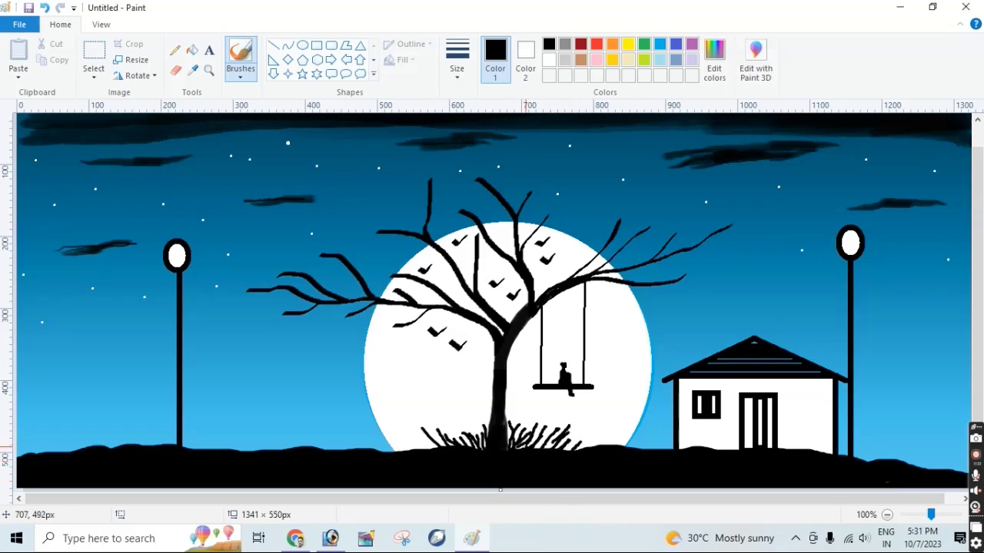
pyautogui.moveTo(432, 449); pyautogui.dragTo(413, 437)
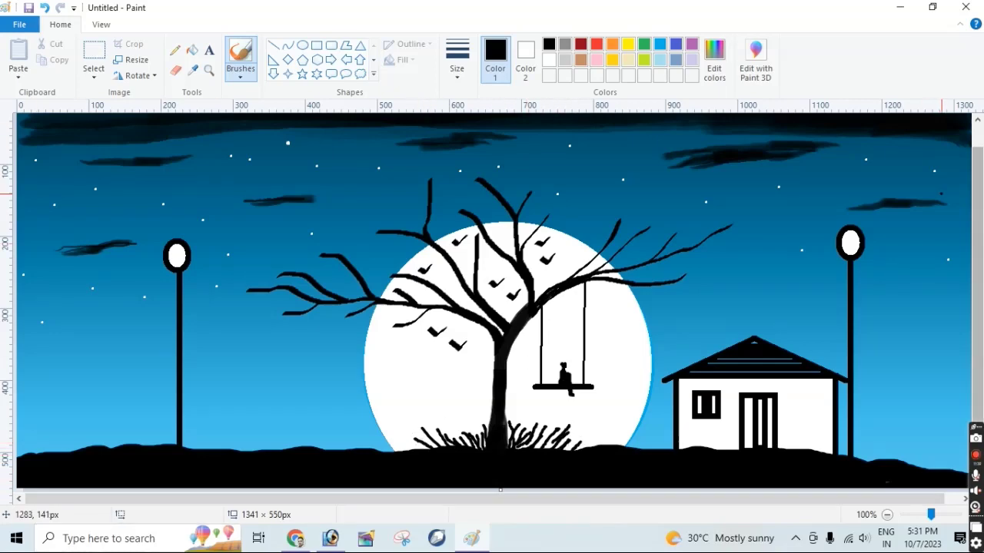